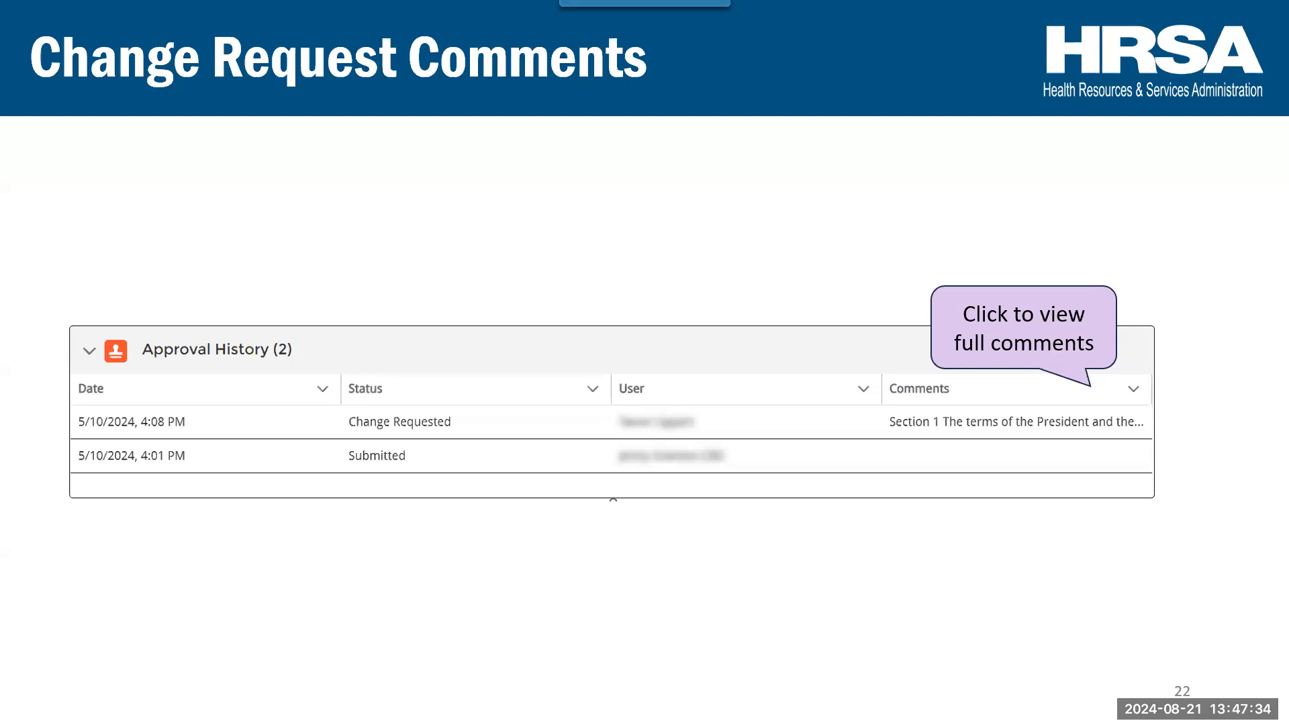
# - Switch from the slide show to the HRSA Data Collection Platform home page in Chrome, fitting more of the page on screen
pyautogui.press('Right')
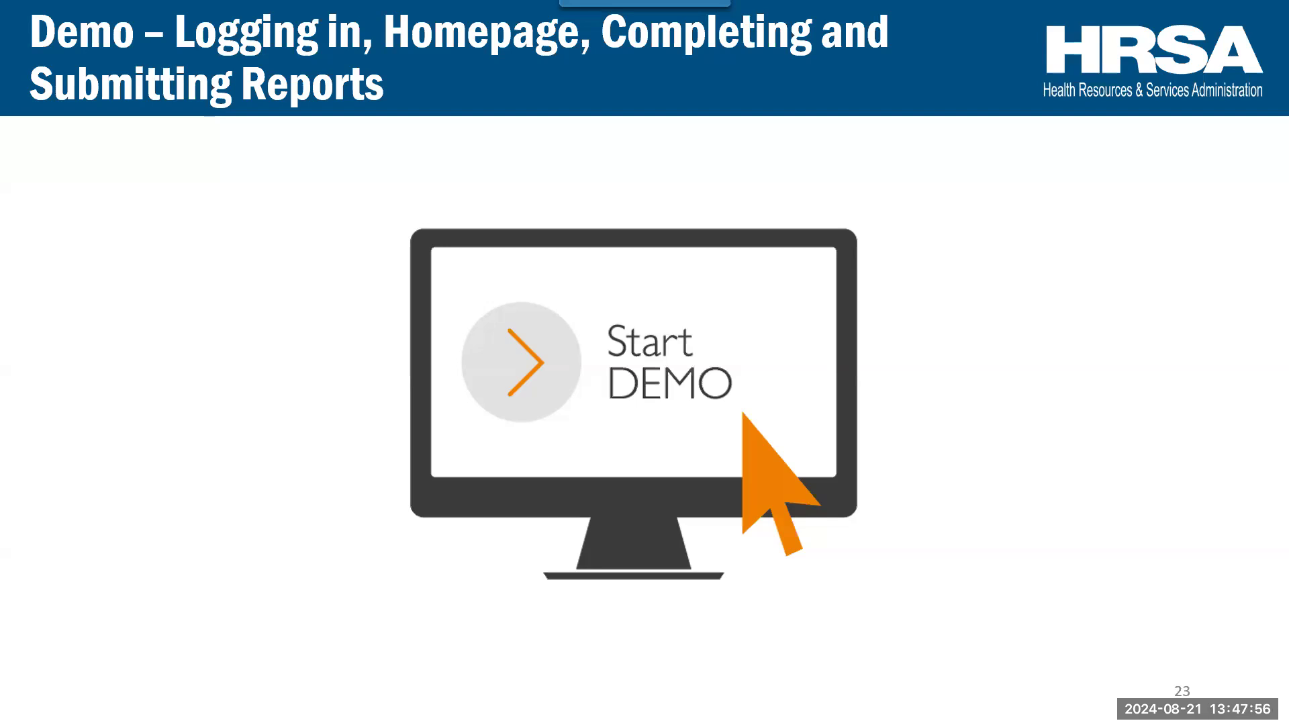
pyautogui.hotkey('alt', 'Tab')
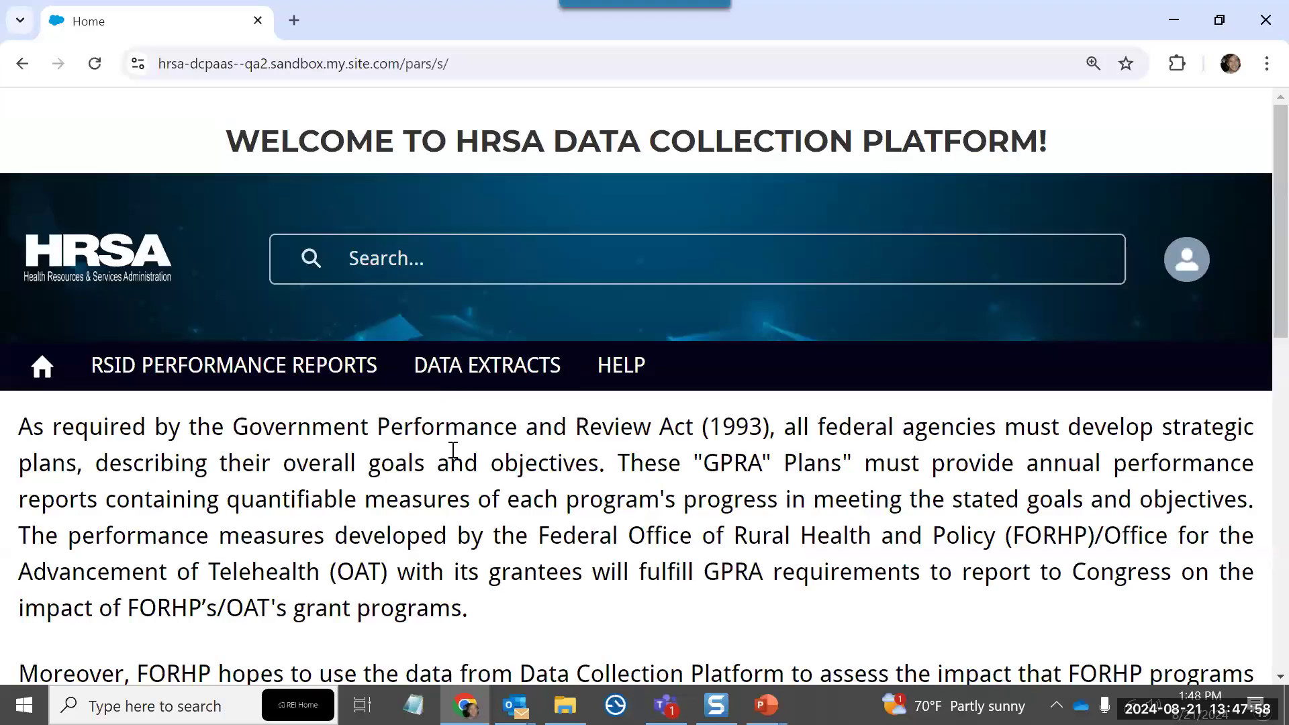
pyautogui.hotkey('ctrl', '-')
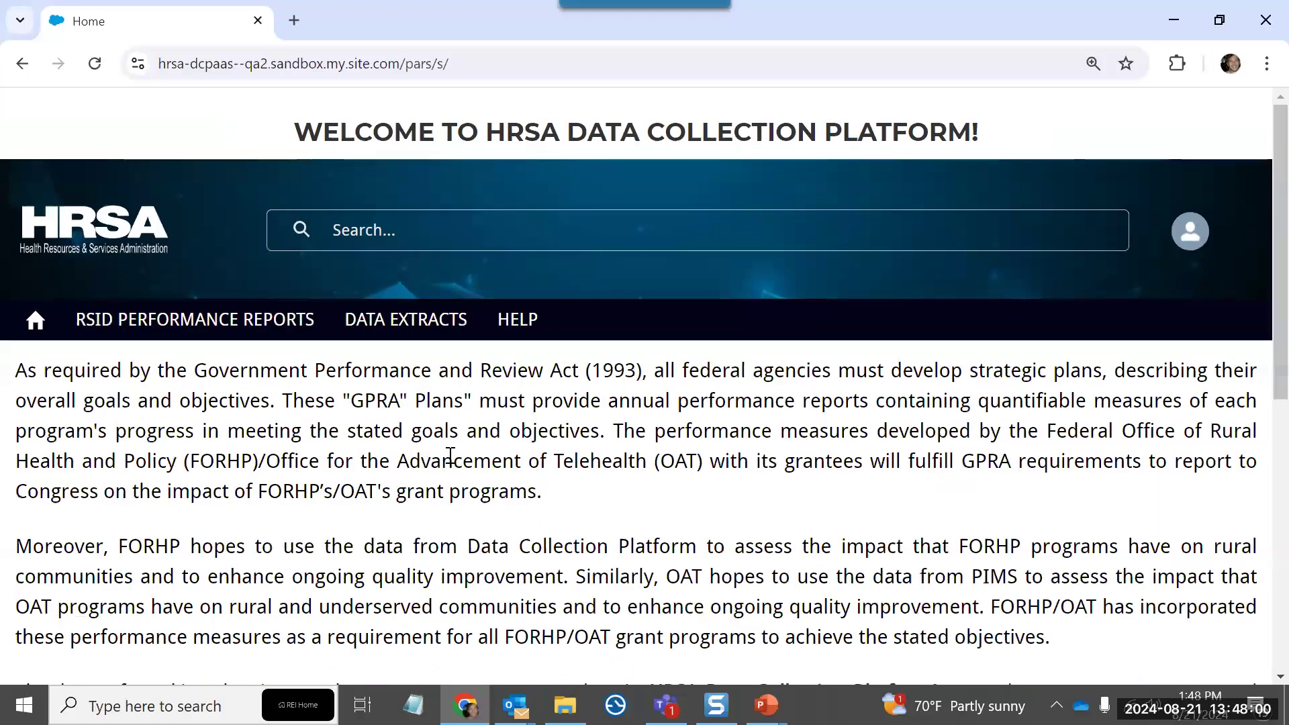
pyautogui.hotkey('ctrl', '-')
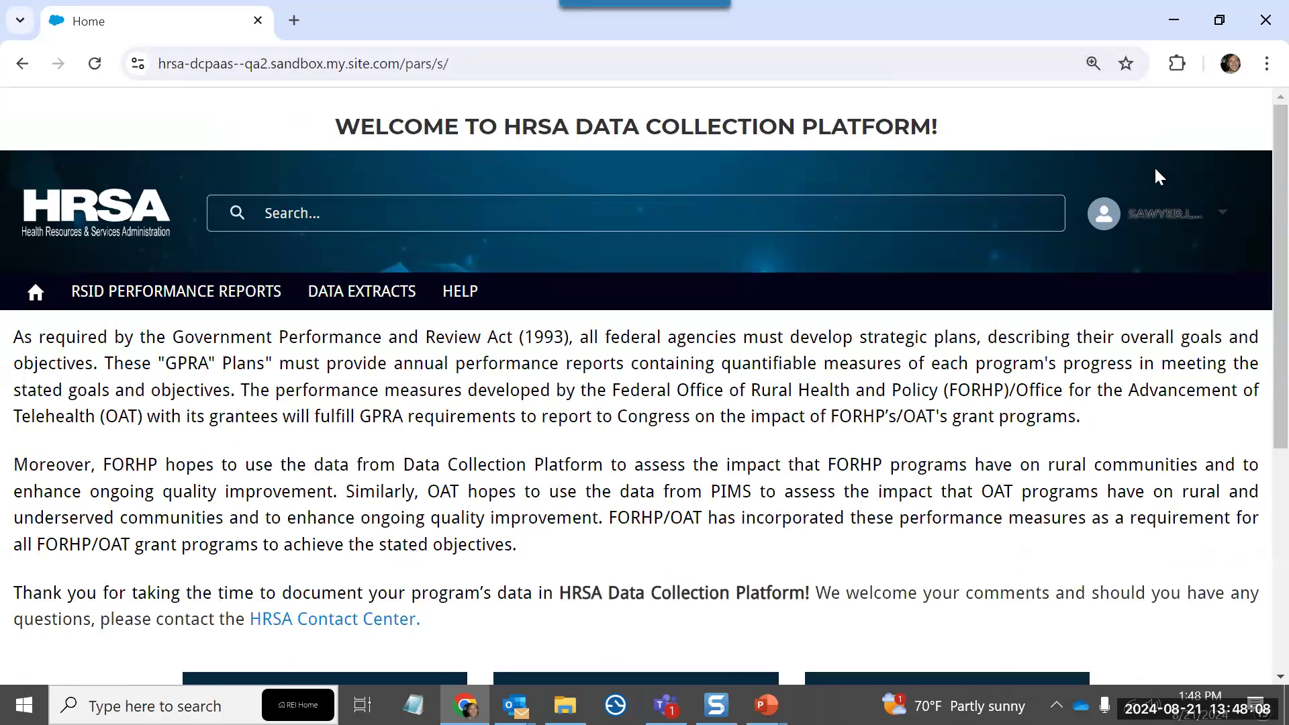
# - Look over the account menu options and the navigation tiles on the platform's home page
pyautogui.click(1224, 221)
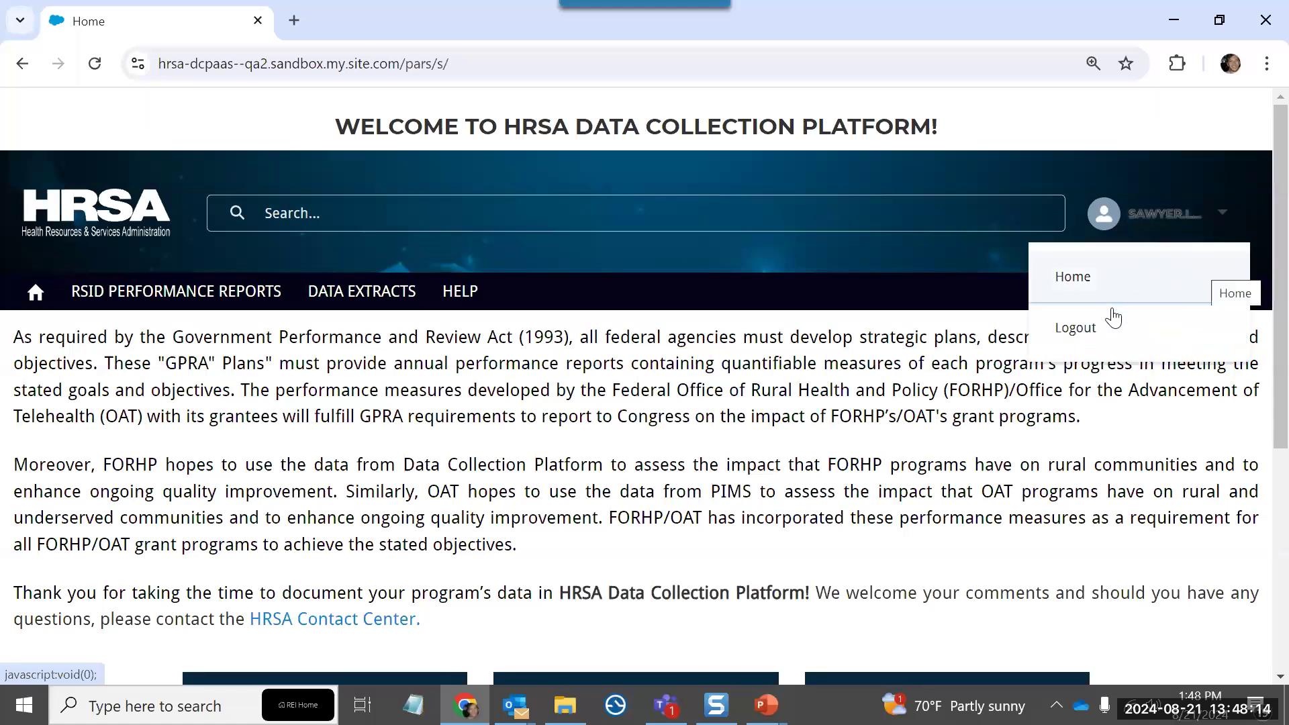
pyautogui.click(980, 464)
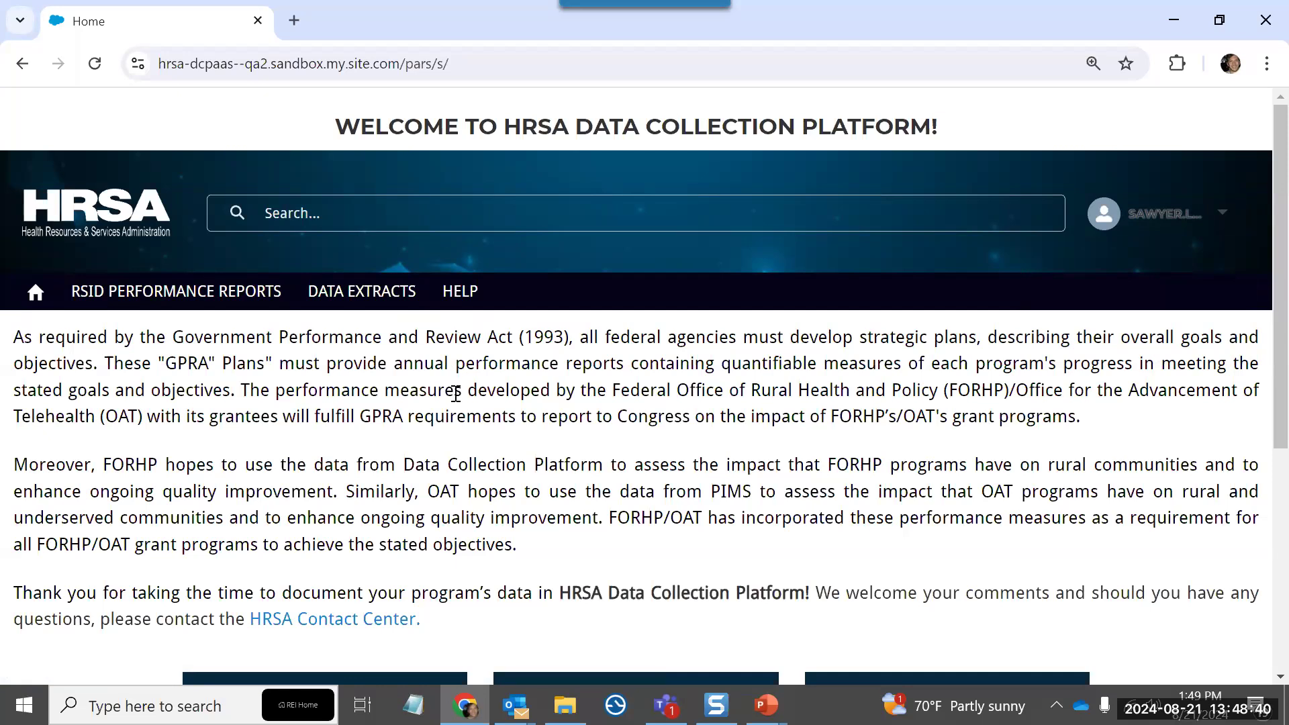
pyautogui.scroll(-3, 457, 356)
pyautogui.scroll(-2, 320, 208)
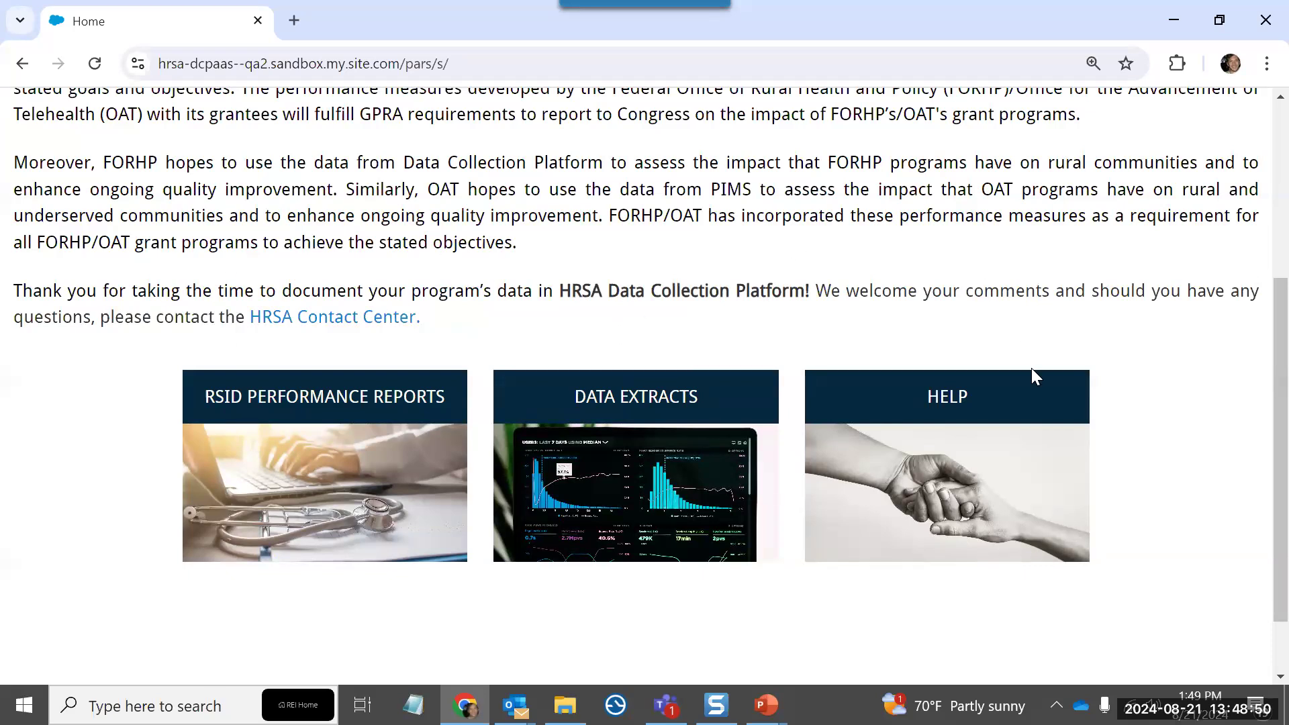
pyautogui.scroll(5, 903, 371)
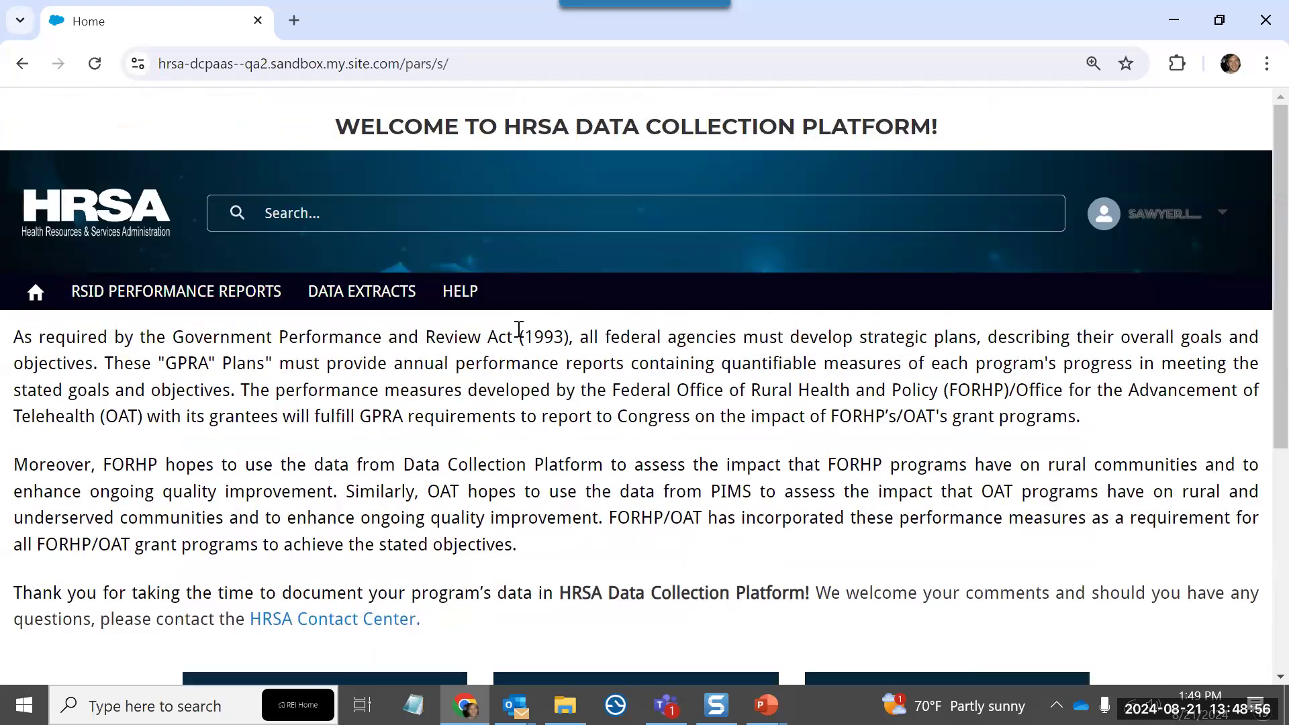
# - Open the Help page and look through its contact information and user guides
pyautogui.click(461, 300)
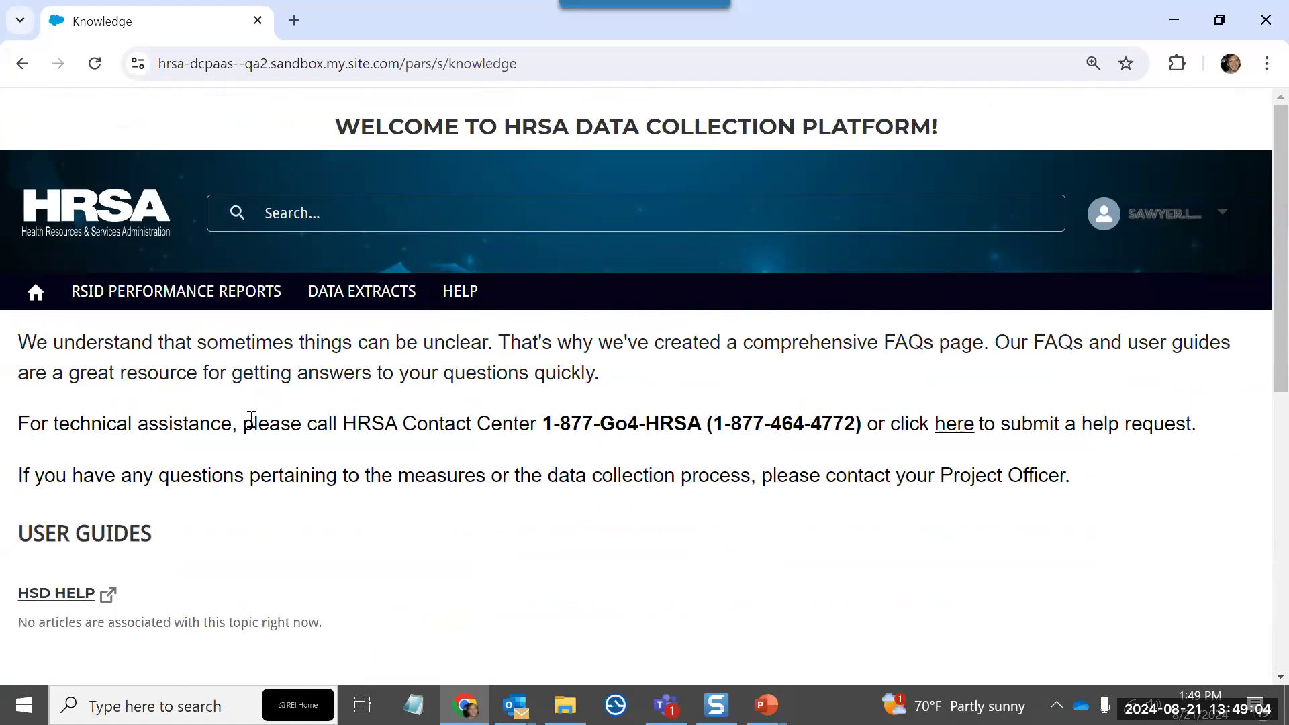
pyautogui.scroll(-3, 282, 460)
pyautogui.scroll(3, 284, 469)
# - Go to the RSID performance reports and check which list views are available, keeping Recently Viewed
pyautogui.click(184, 296)
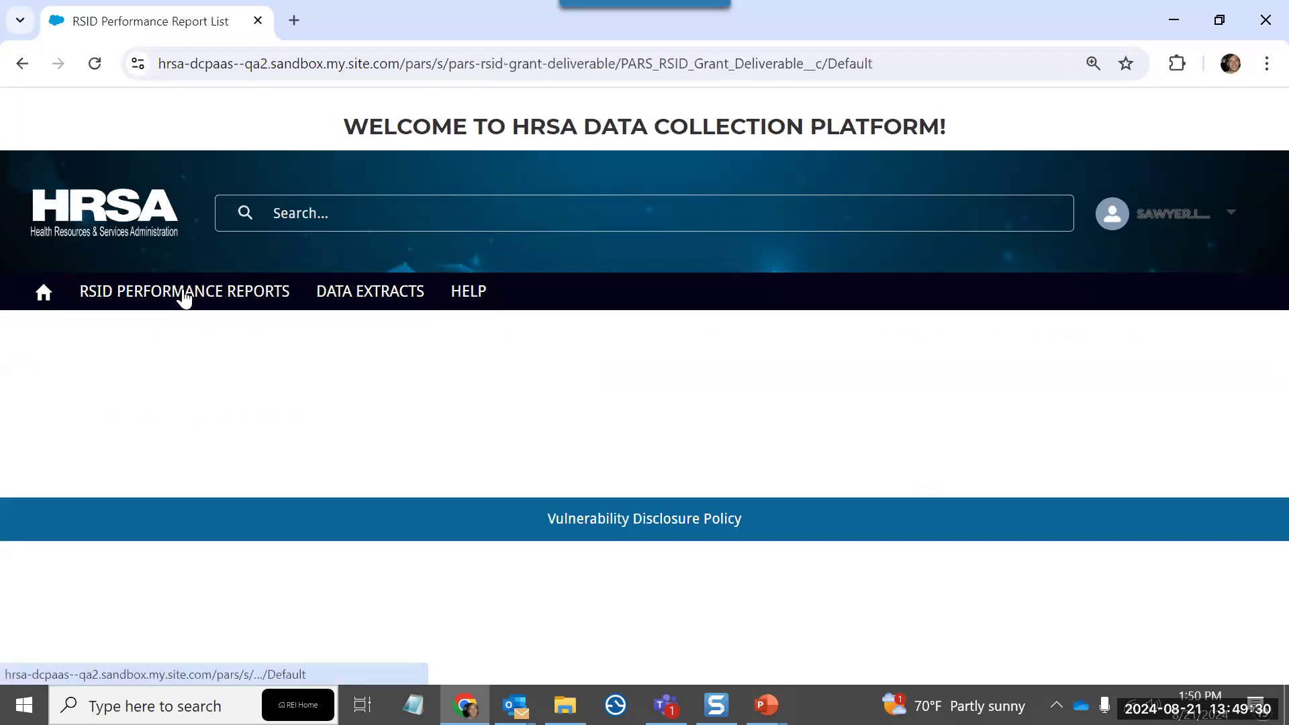
pyautogui.scroll(-1, 490, 402)
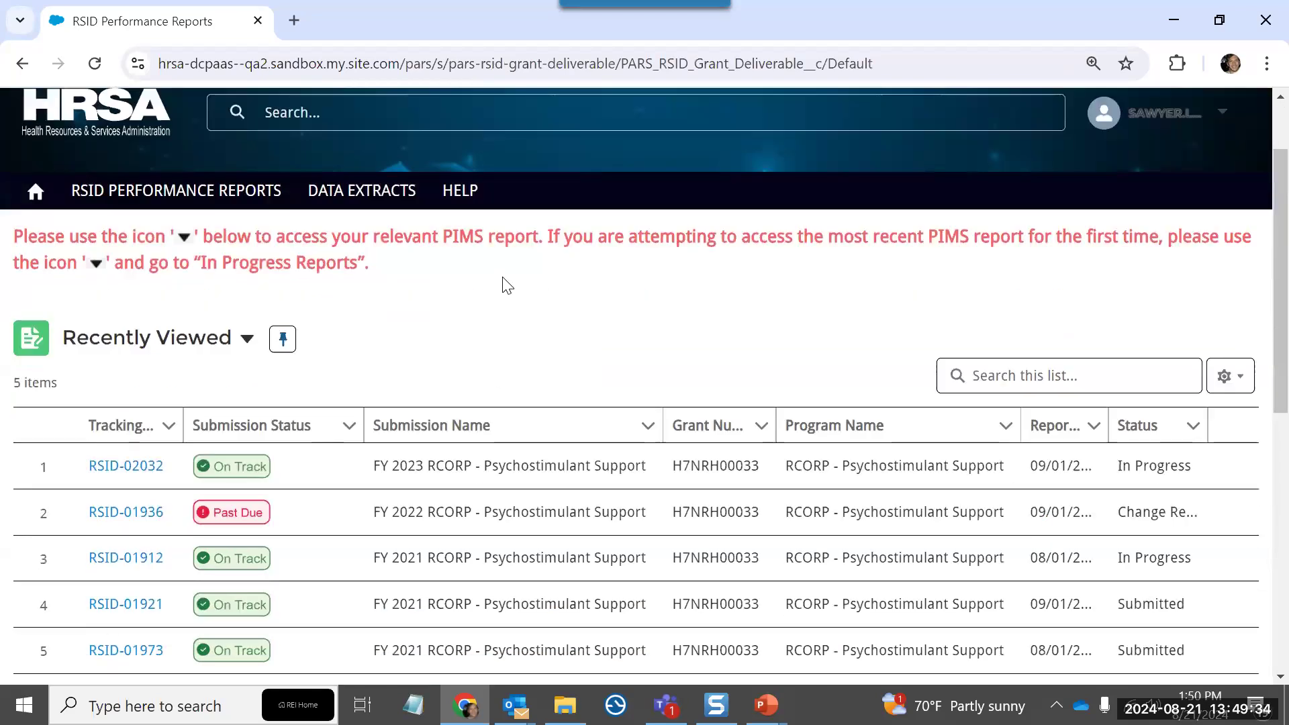
pyautogui.scroll(-1, 517, 262)
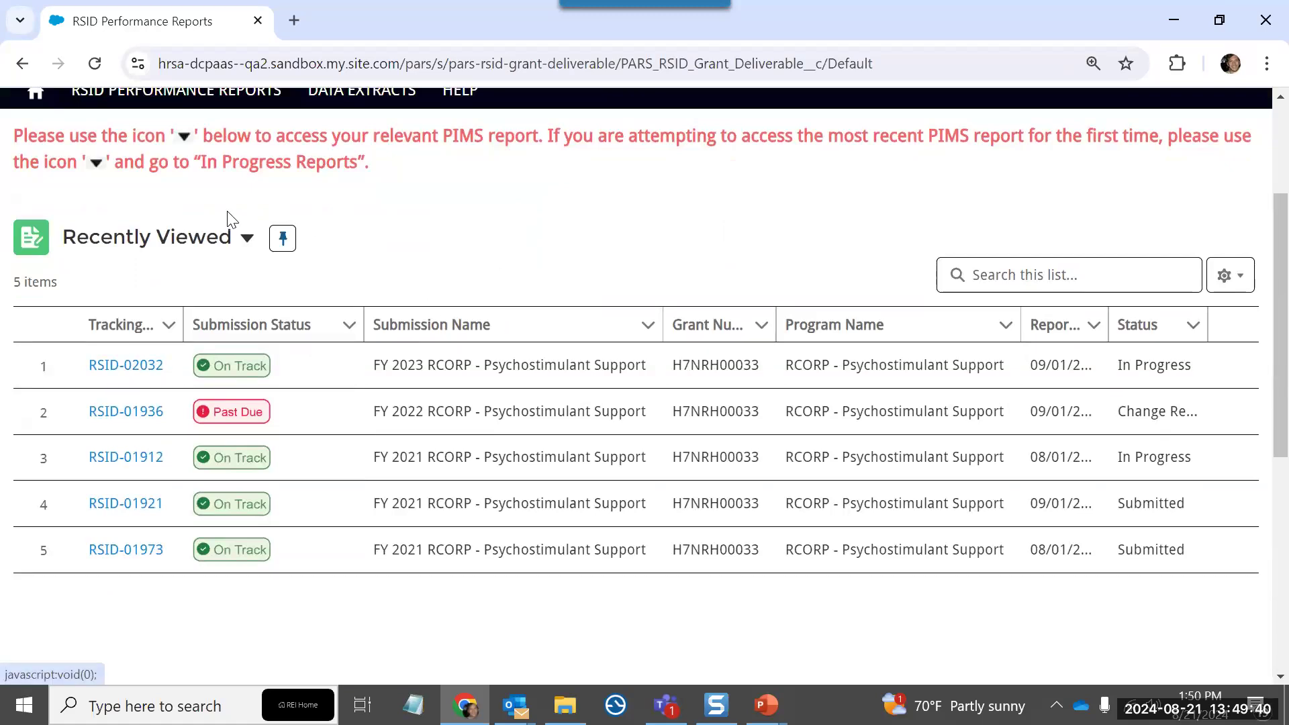
pyautogui.click(249, 240)
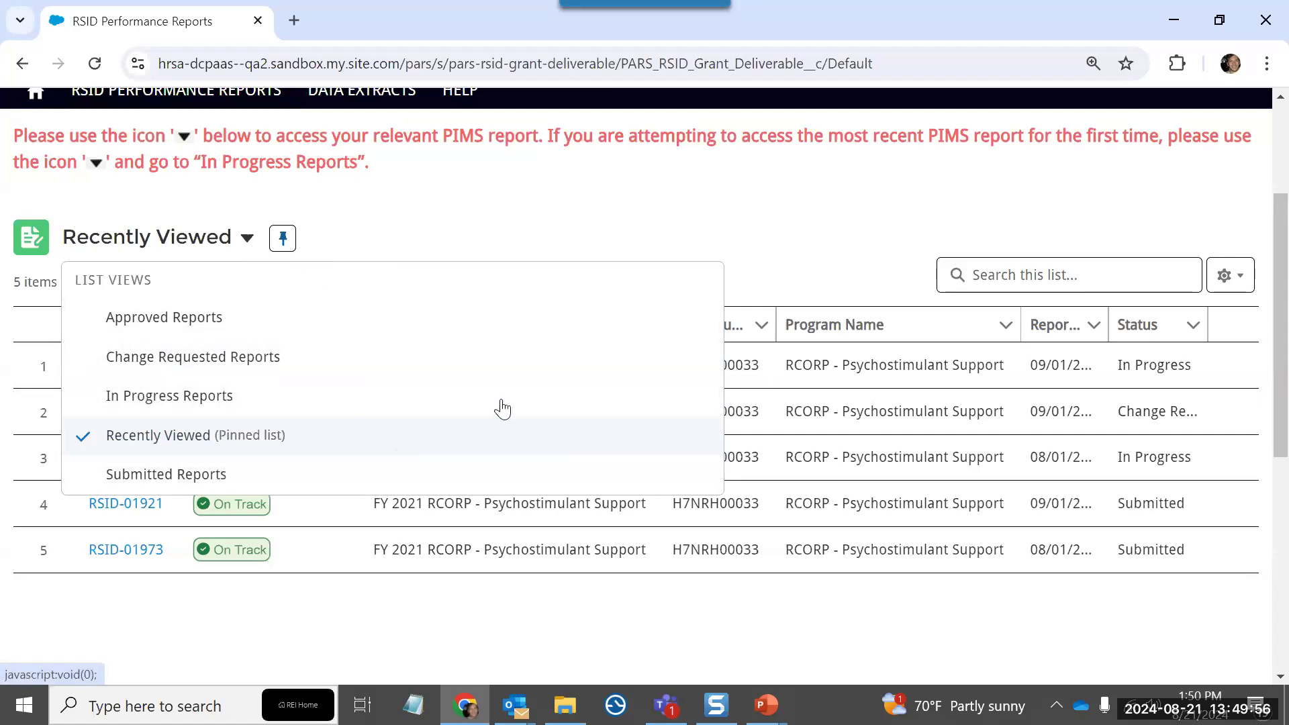
pyautogui.click(246, 248)
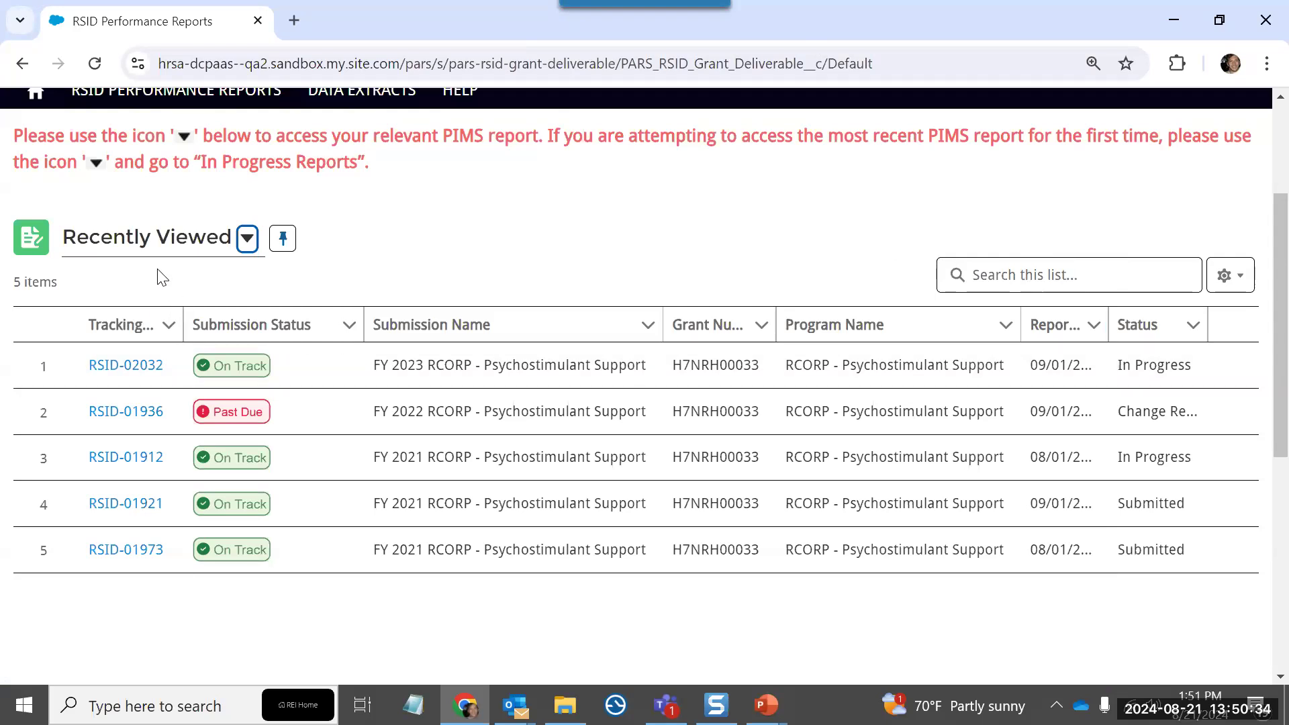
# - Open the FY 2023 RCORP - Psychostimulant Support report and expand its grant details
pyautogui.click(98, 370)
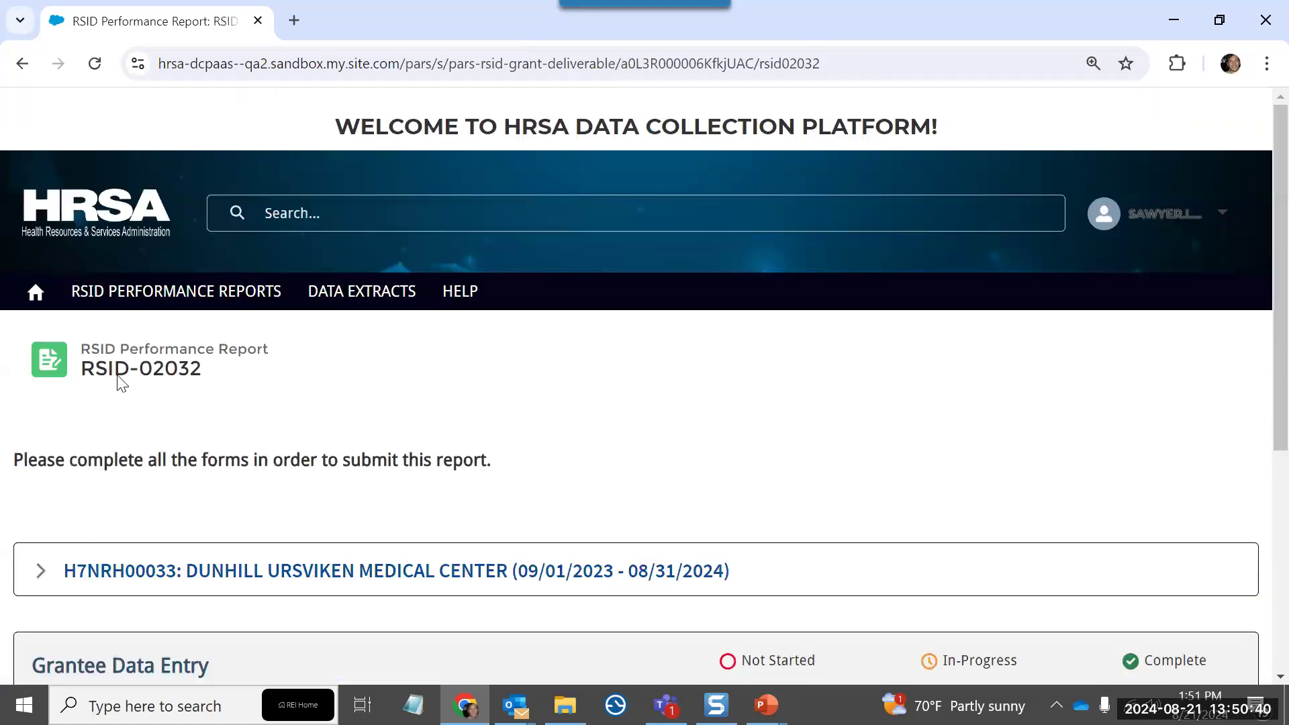
pyautogui.scroll(-2, 746, 418)
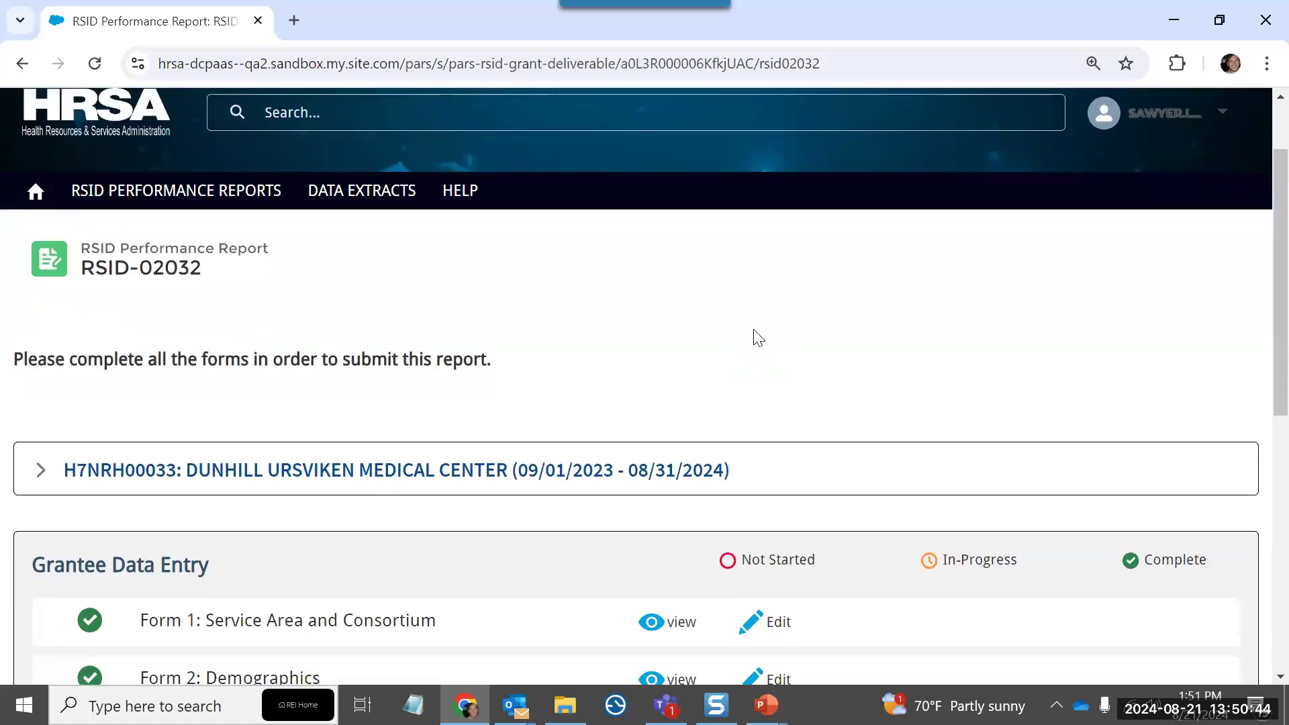
pyautogui.hotkey('ctrl', '-')
pyautogui.scroll(-1, 34, 331)
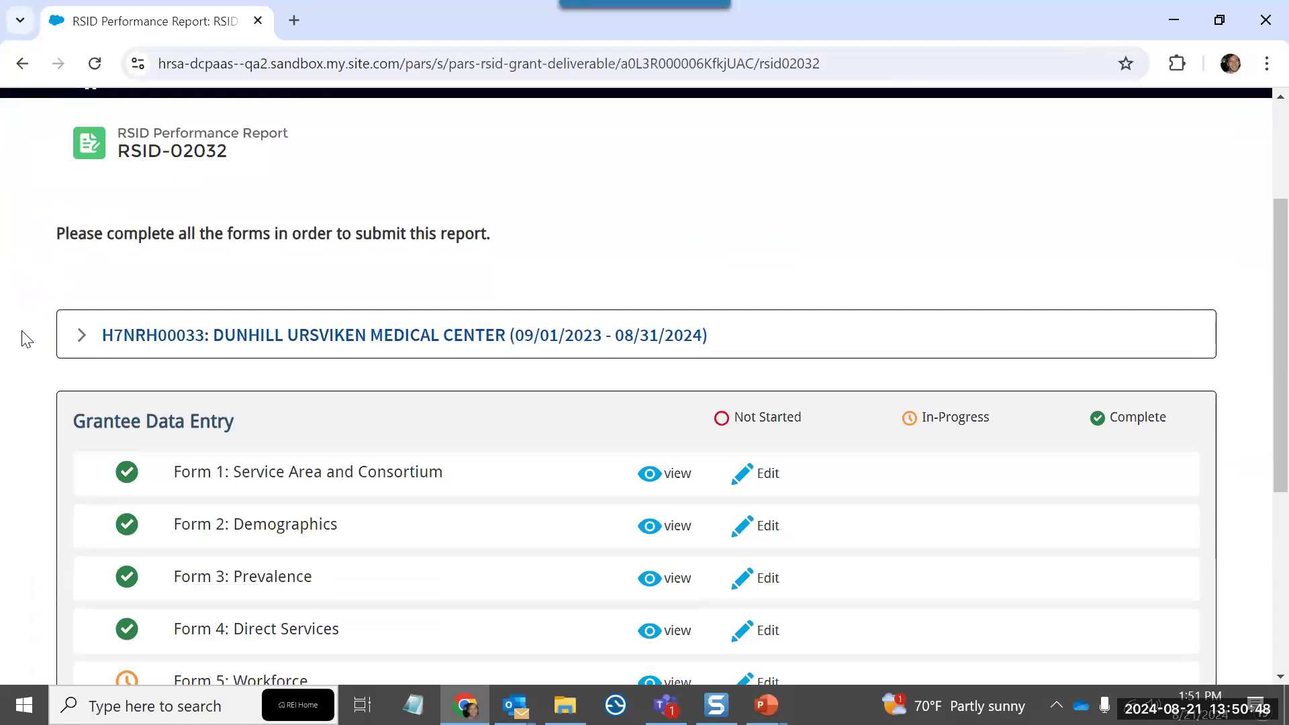
pyautogui.click(82, 339)
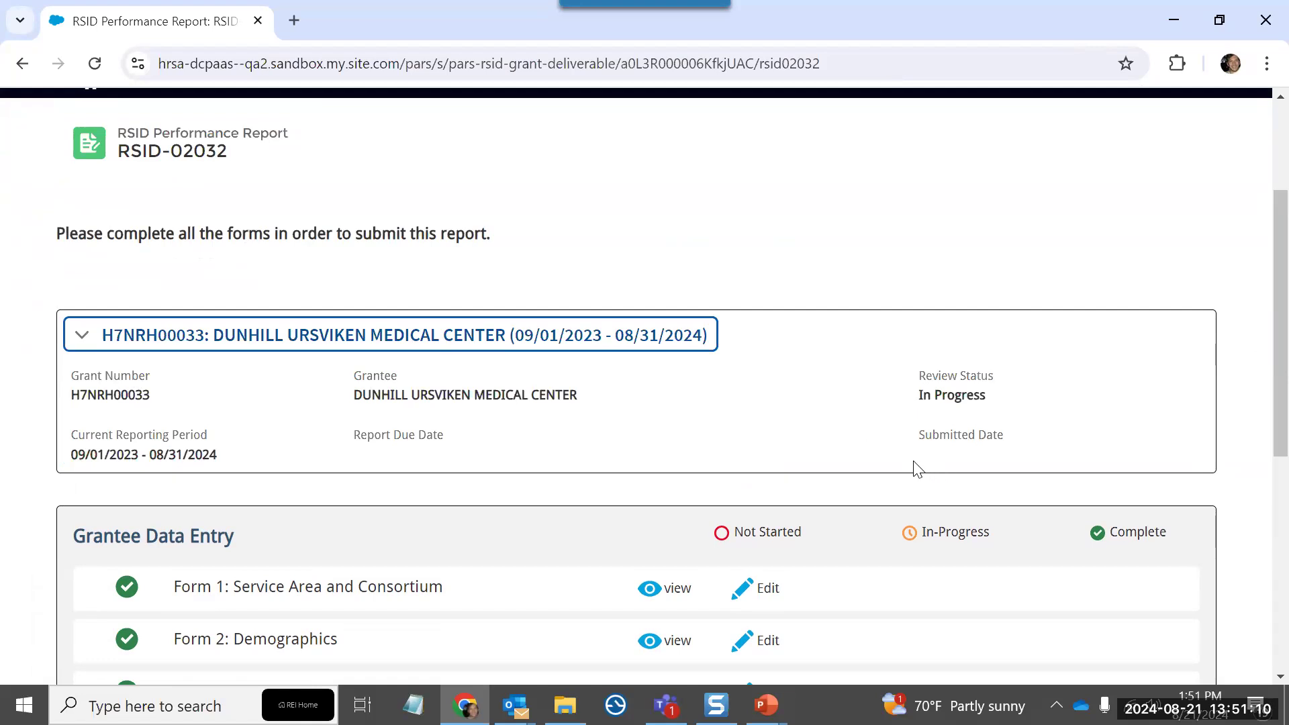
# - Generate a PDF copy of the report's data and close the preview without downloading it
pyautogui.moveTo(1259, 261); pyautogui.dragTo(1257, 418)
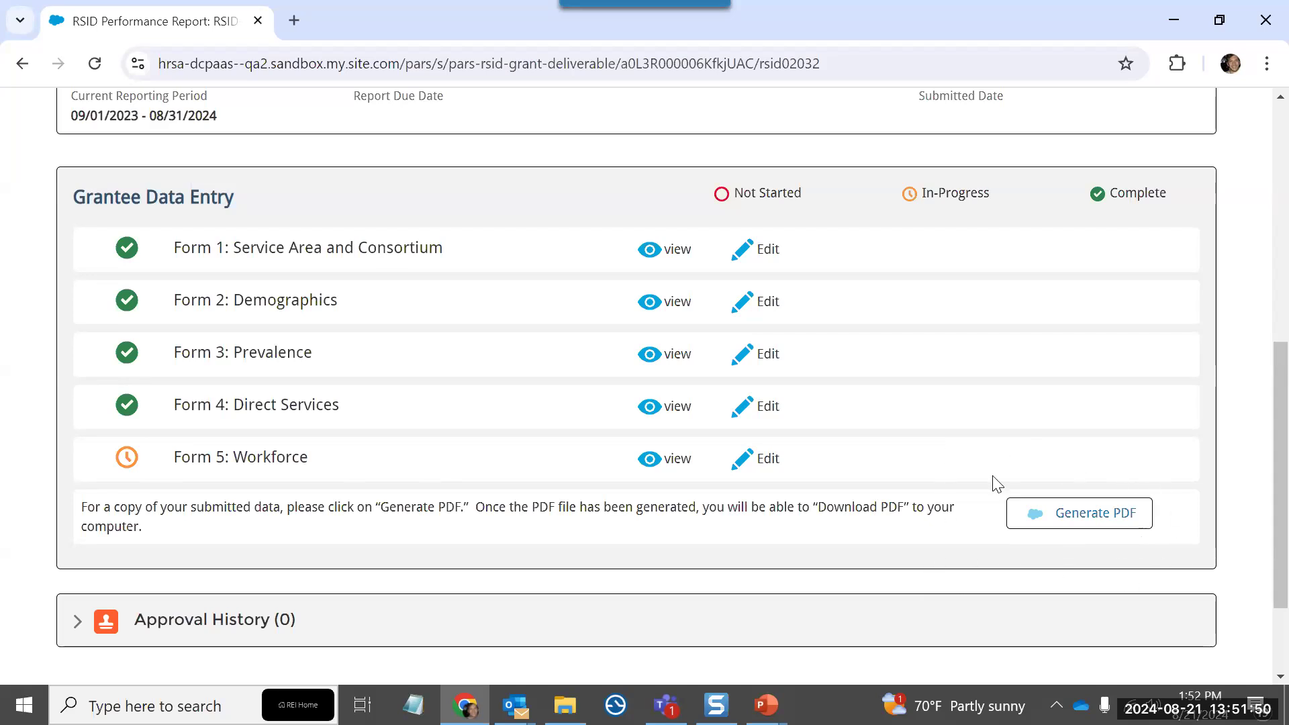
pyautogui.click(1127, 531)
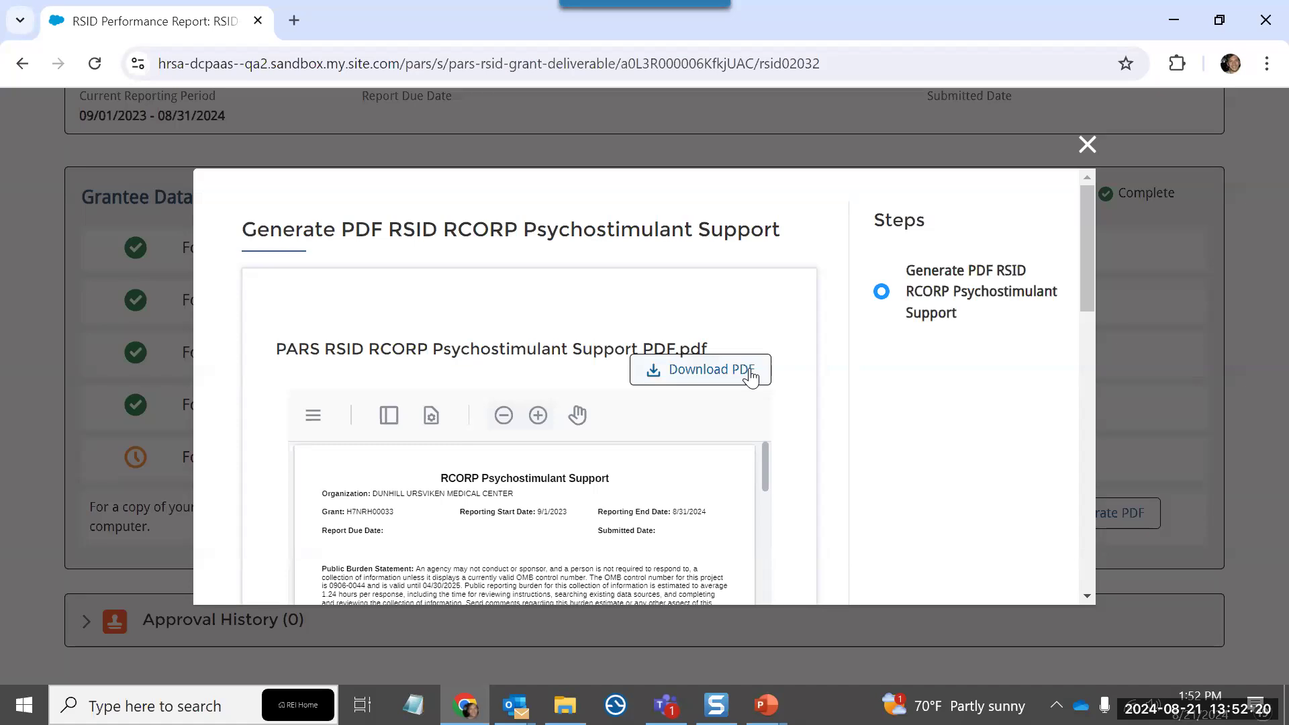
pyautogui.click(1087, 145)
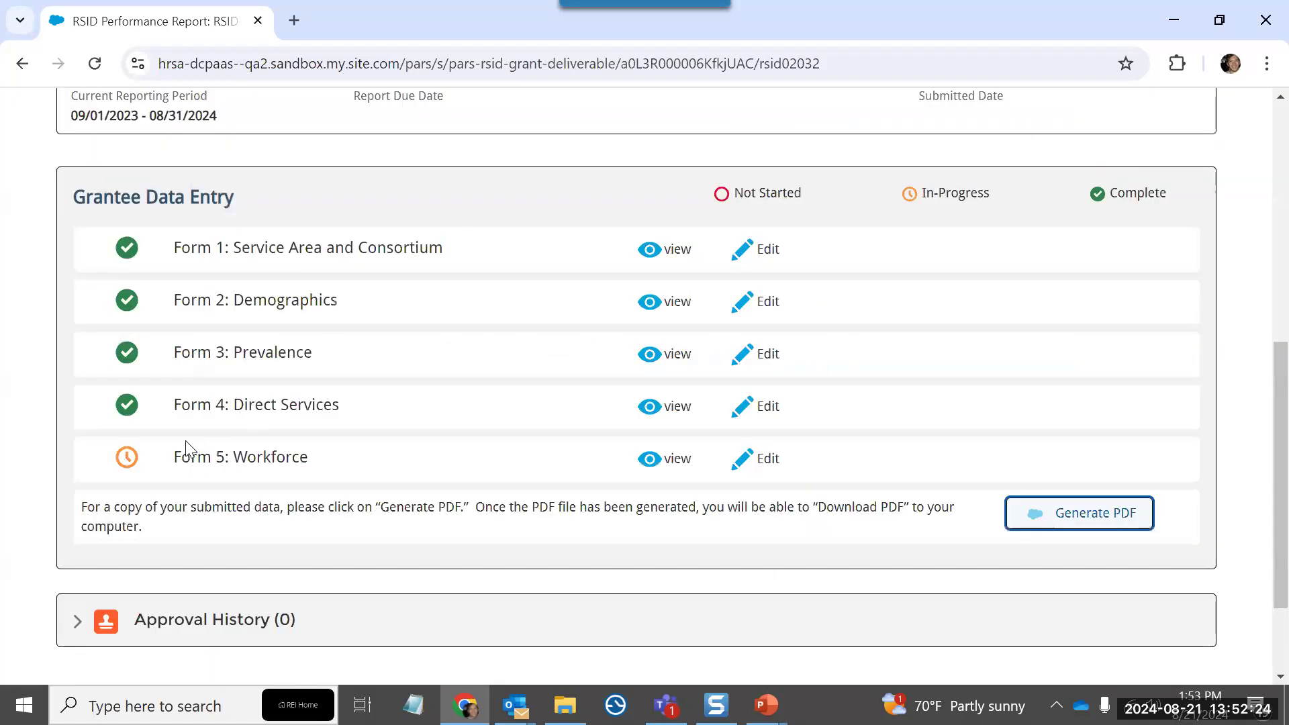
# - Expand the report's approval history section
pyautogui.scroll(-2, 179, 452)
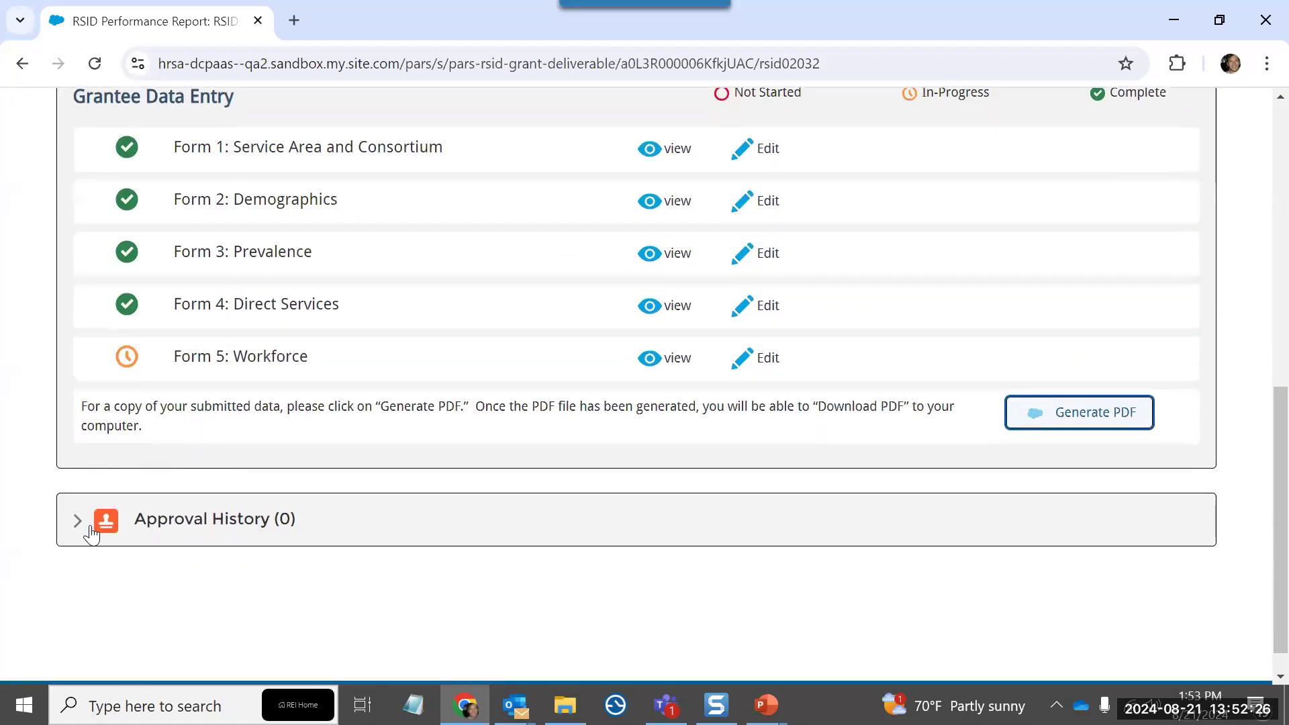
pyautogui.scroll(1, 54, 529)
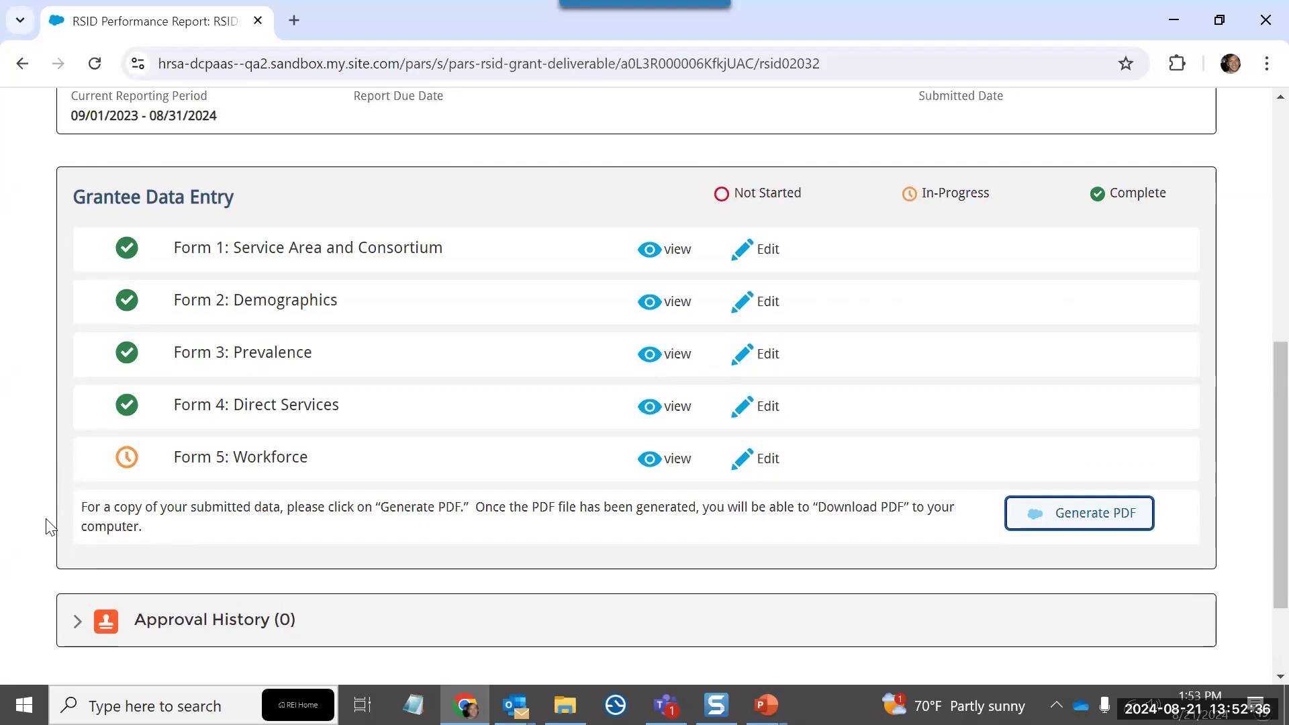
pyautogui.click(76, 634)
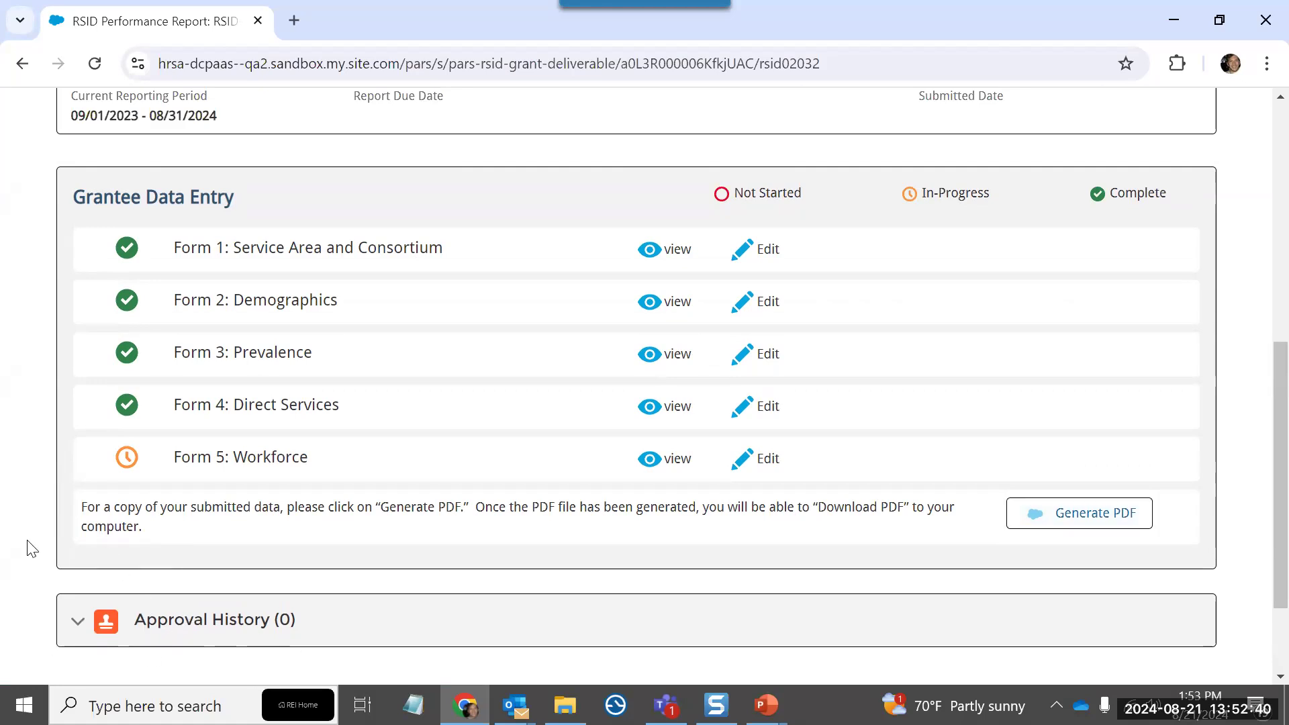
# - Open Form 5: Workforce for editing and bring up the provider total fields in Provider Details - Part 1
pyautogui.scroll(1, 20, 637)
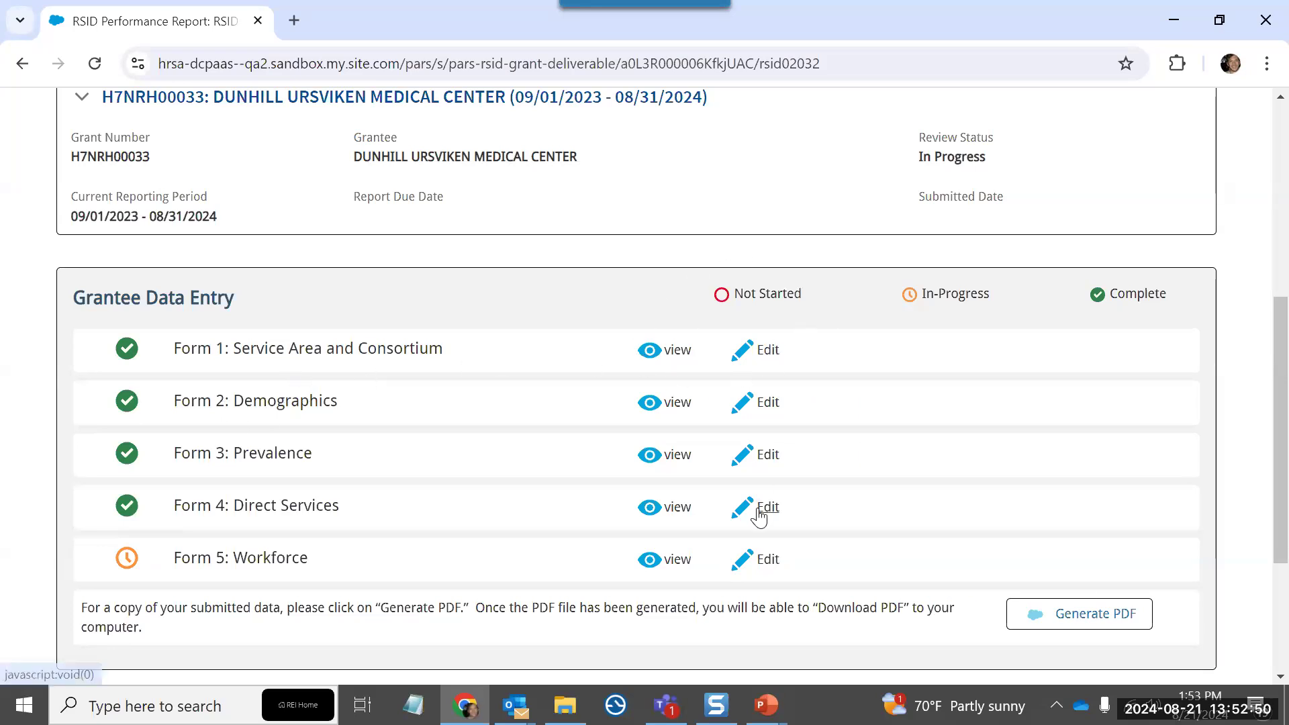
pyautogui.click(768, 563)
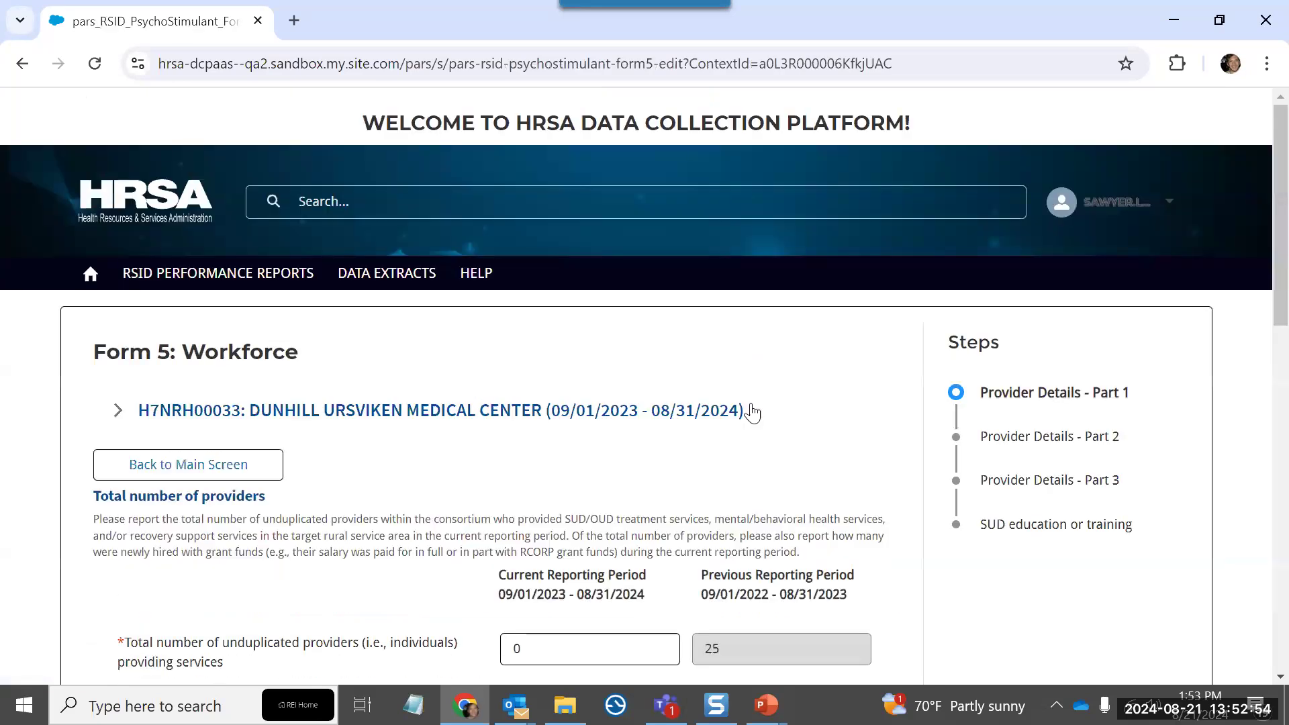
pyautogui.scroll(-2, 733, 385)
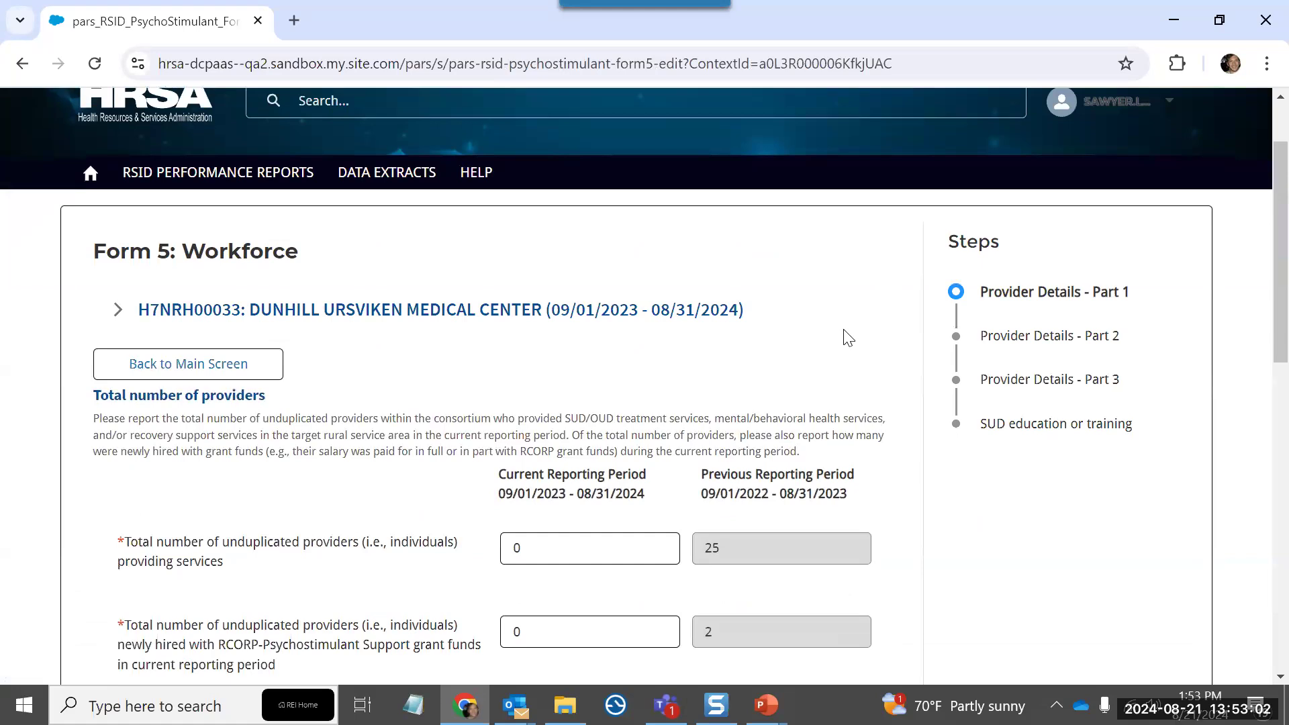
pyautogui.scroll(-1, 846, 337)
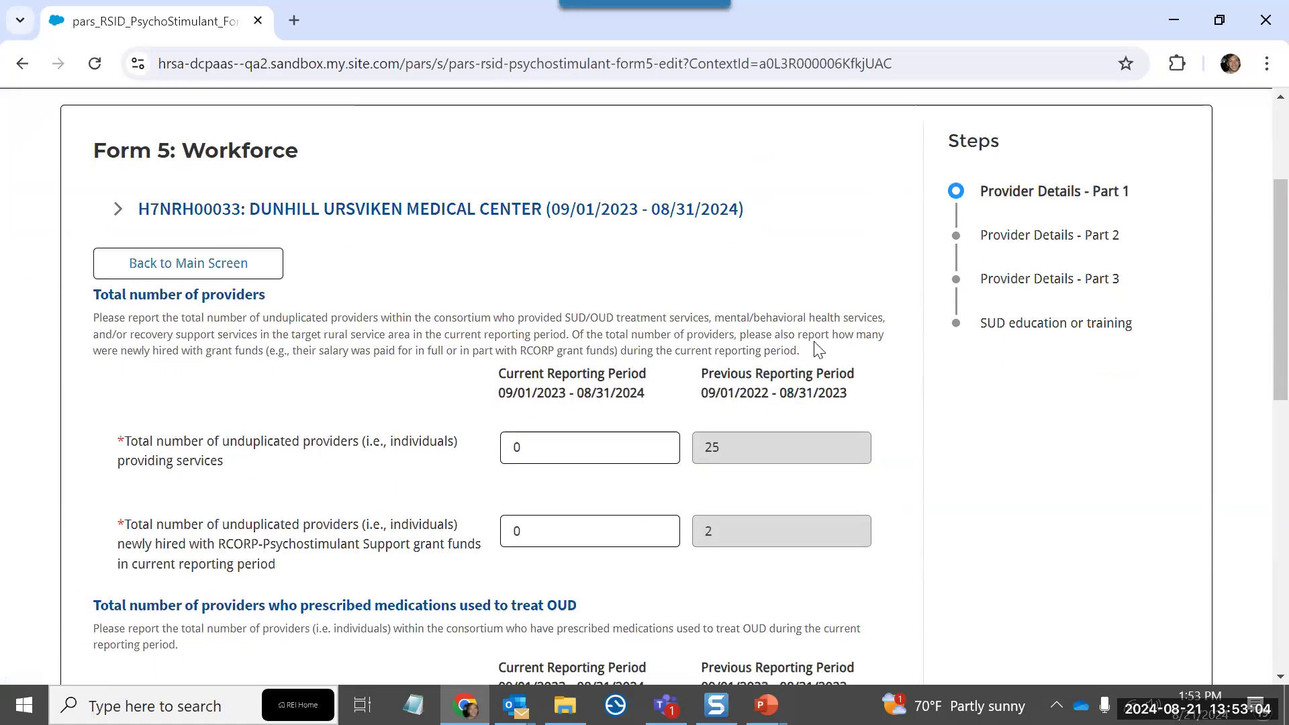
pyautogui.scroll(-1, 668, 334)
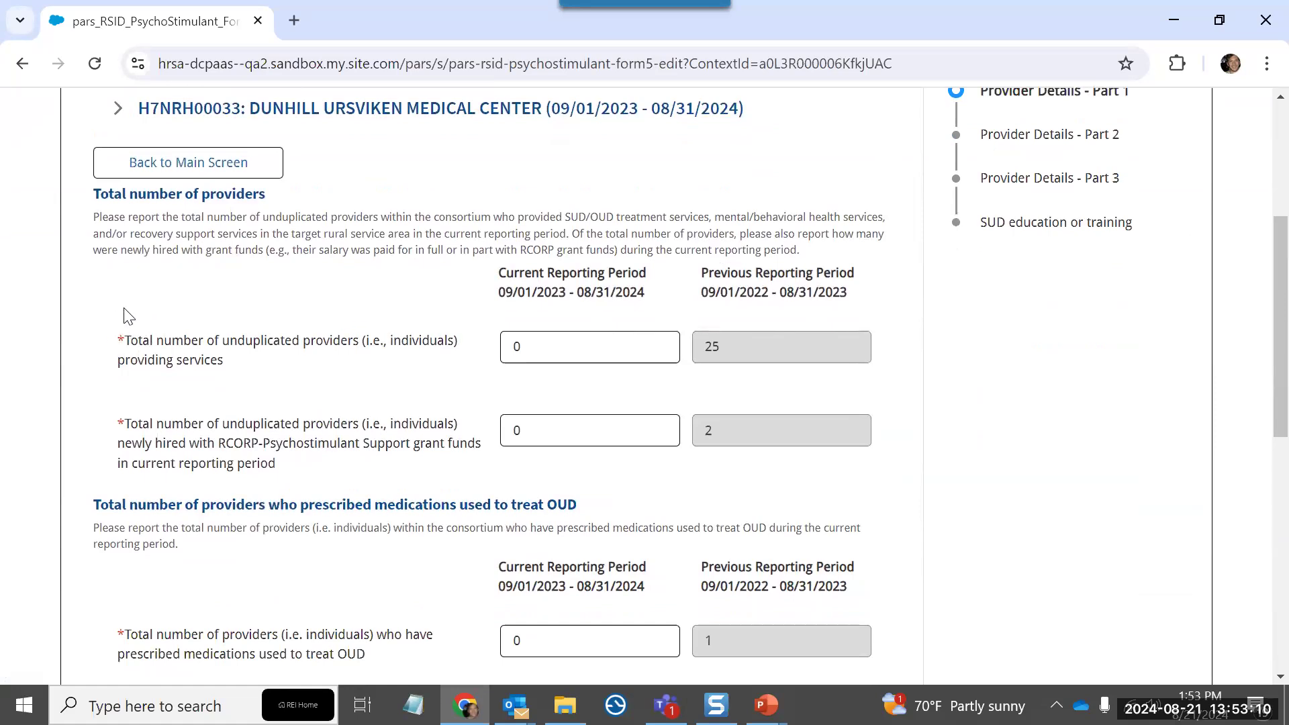
# - Try entering 1.1 as the current period's total number of unduplicated providers providing services
pyautogui.click(558, 355)
pyautogui.press('BackSpace')
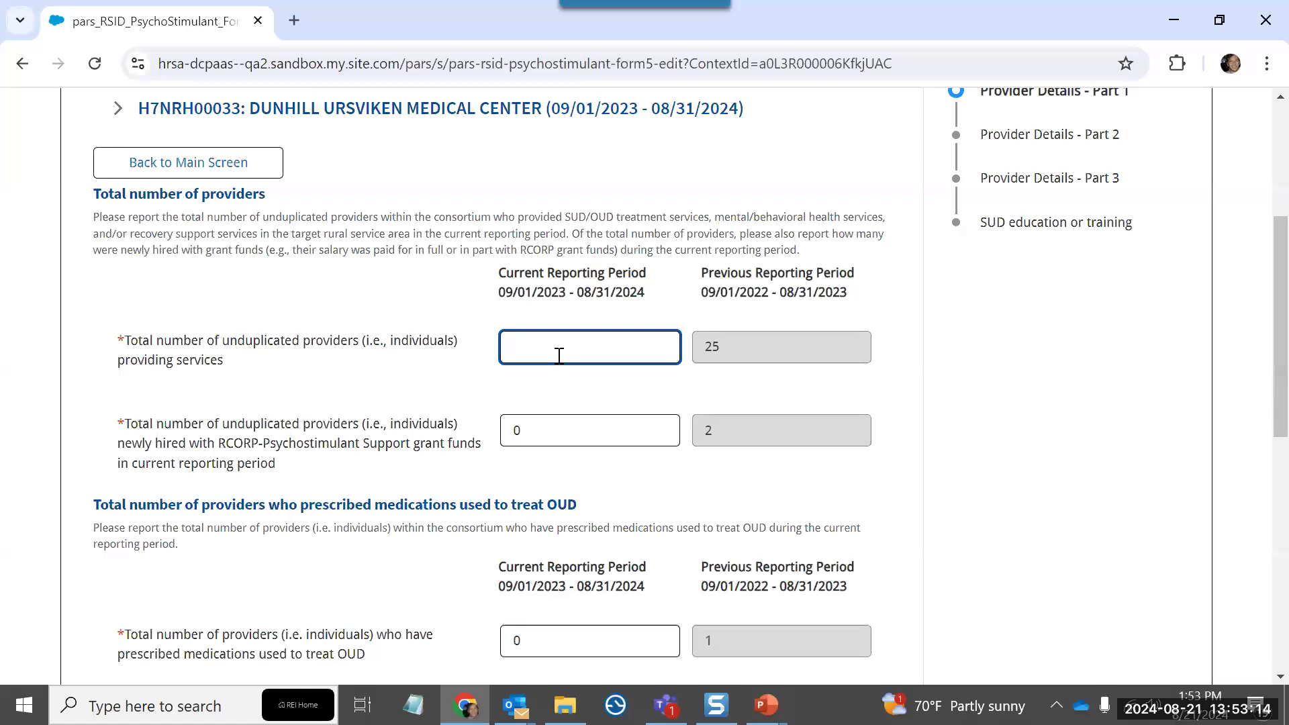
pyautogui.write('1.1')
pyautogui.click(413, 386)
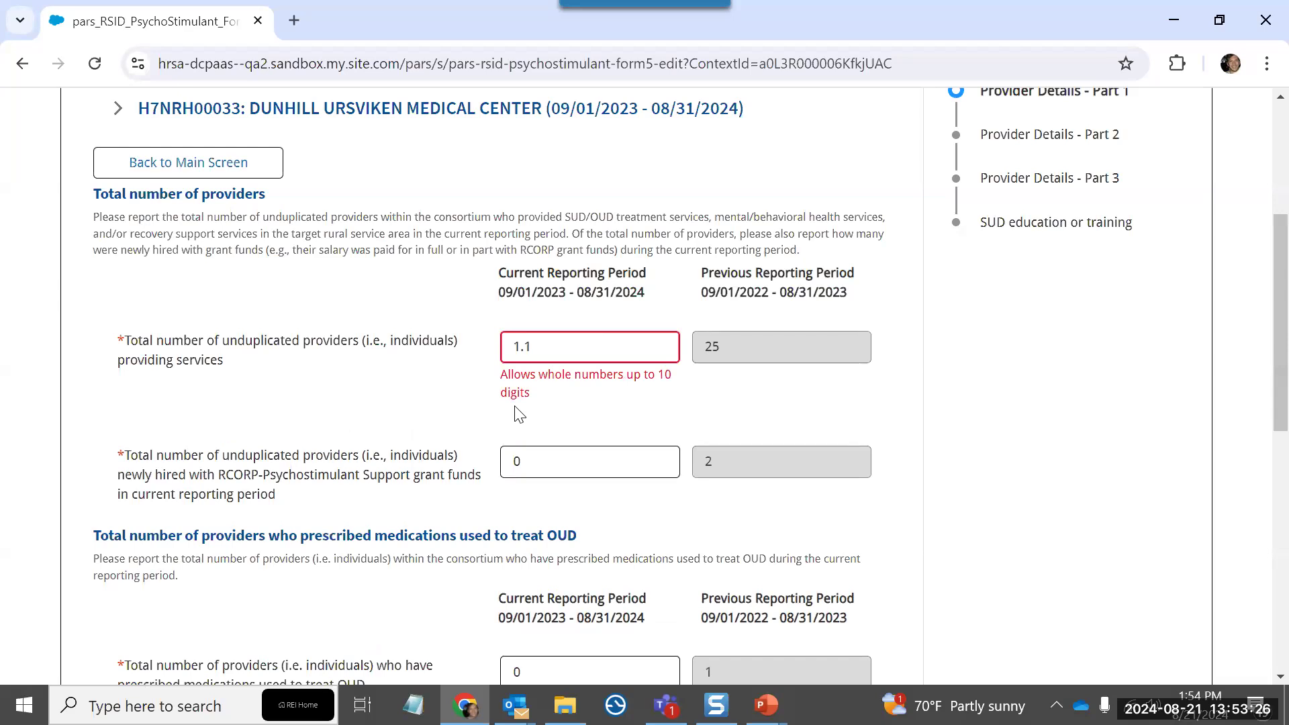
# - Set the total number of unduplicated providers providing services to 0 and continue to Provider Details - Part 2
pyautogui.click(568, 348)
pyautogui.hotkey('ctrl', 'a')
pyautogui.press('BackSpace')
pyautogui.write('0')
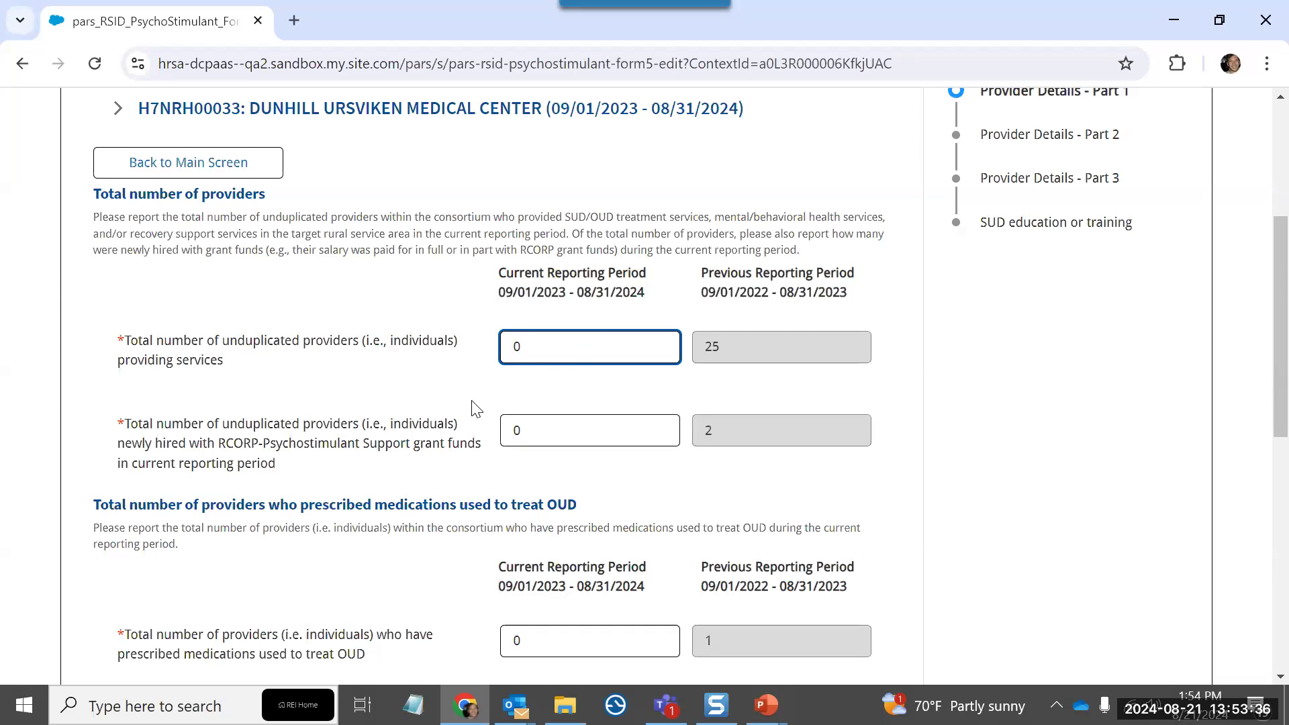
pyautogui.scroll(-3, 477, 401)
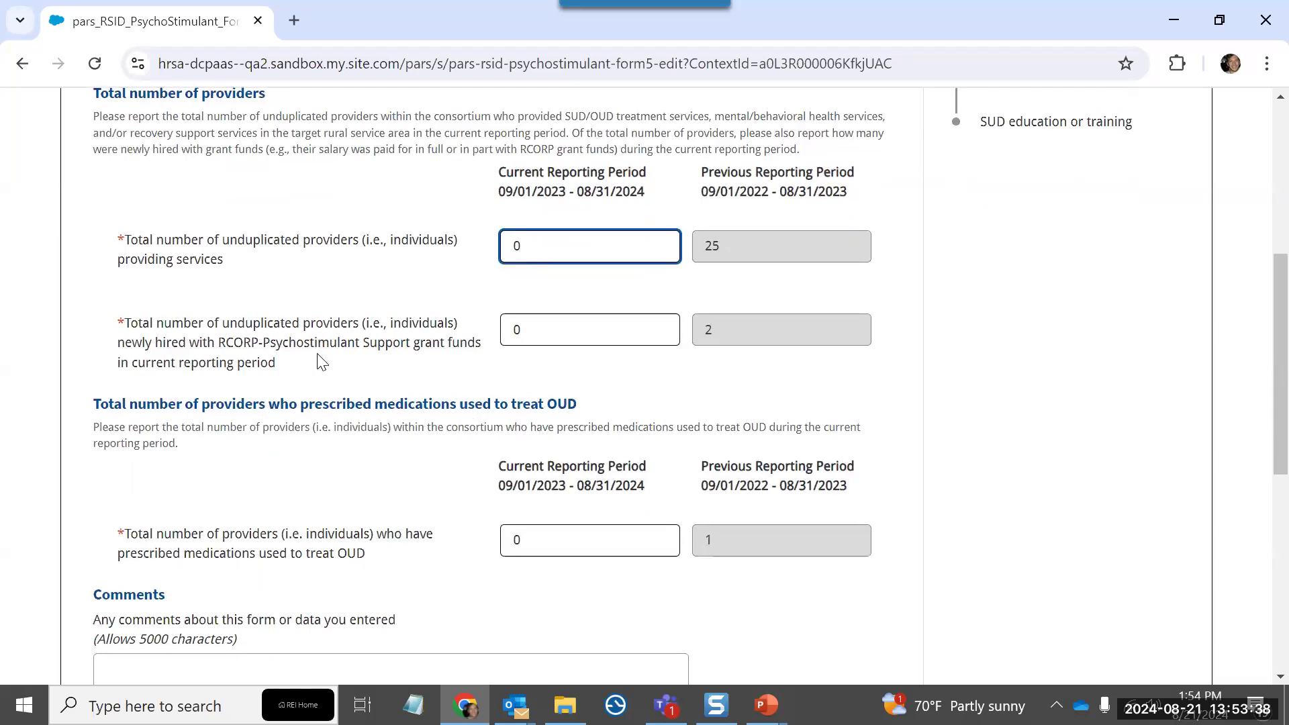
pyautogui.scroll(-5, 342, 315)
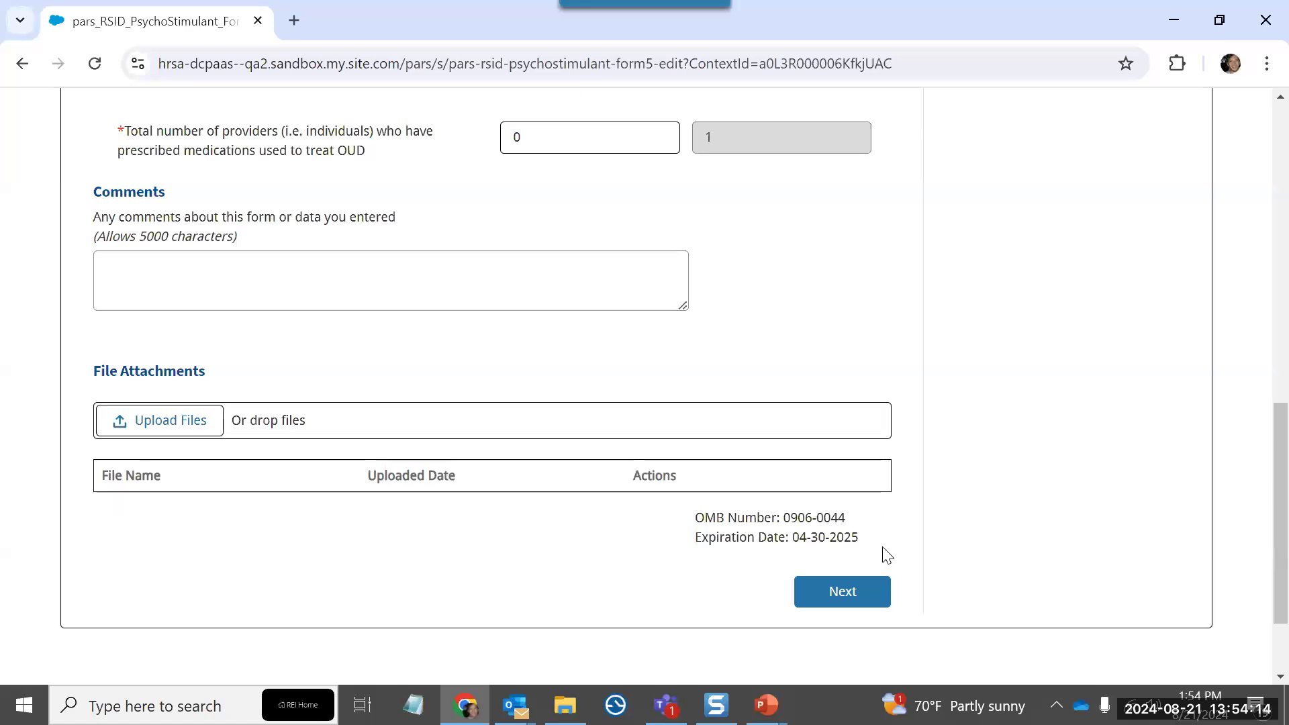
pyautogui.click(879, 594)
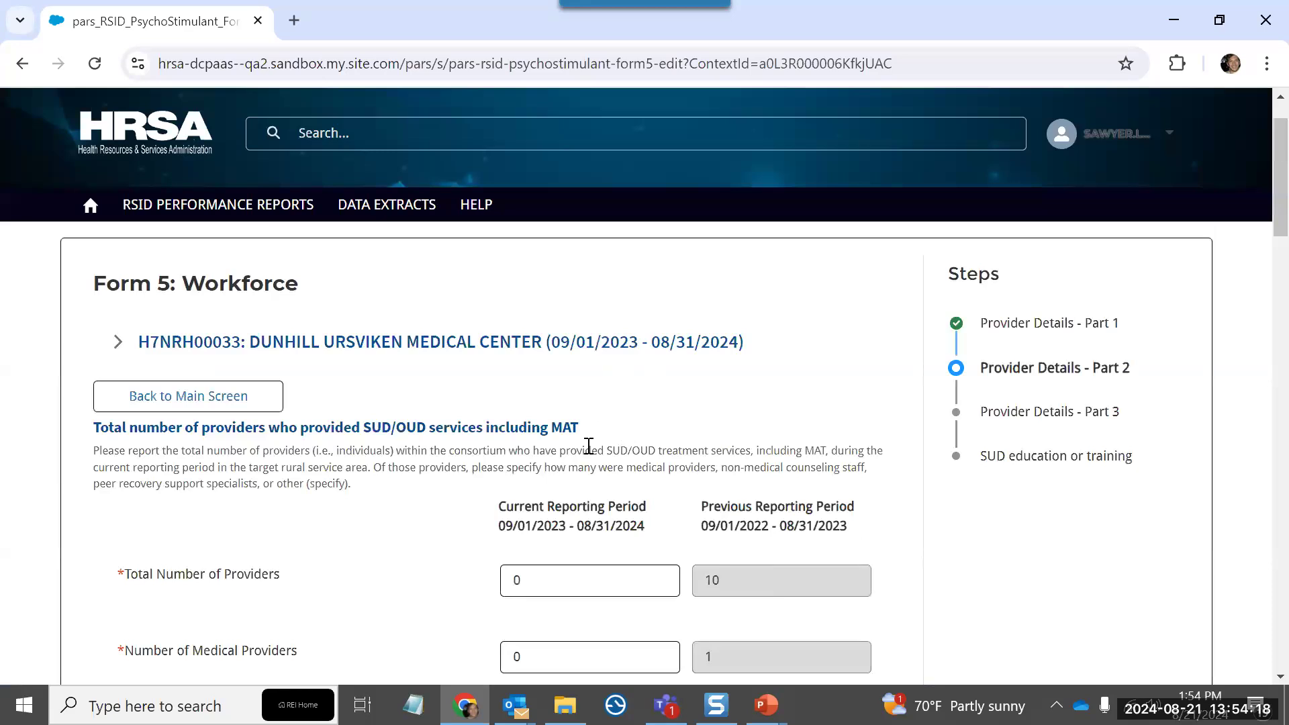
# - Look over the MAT and non-MAT provider counts in Provider Details - Part 2 and continue to Provider Details - Part 3
pyautogui.scroll(-4, 564, 377)
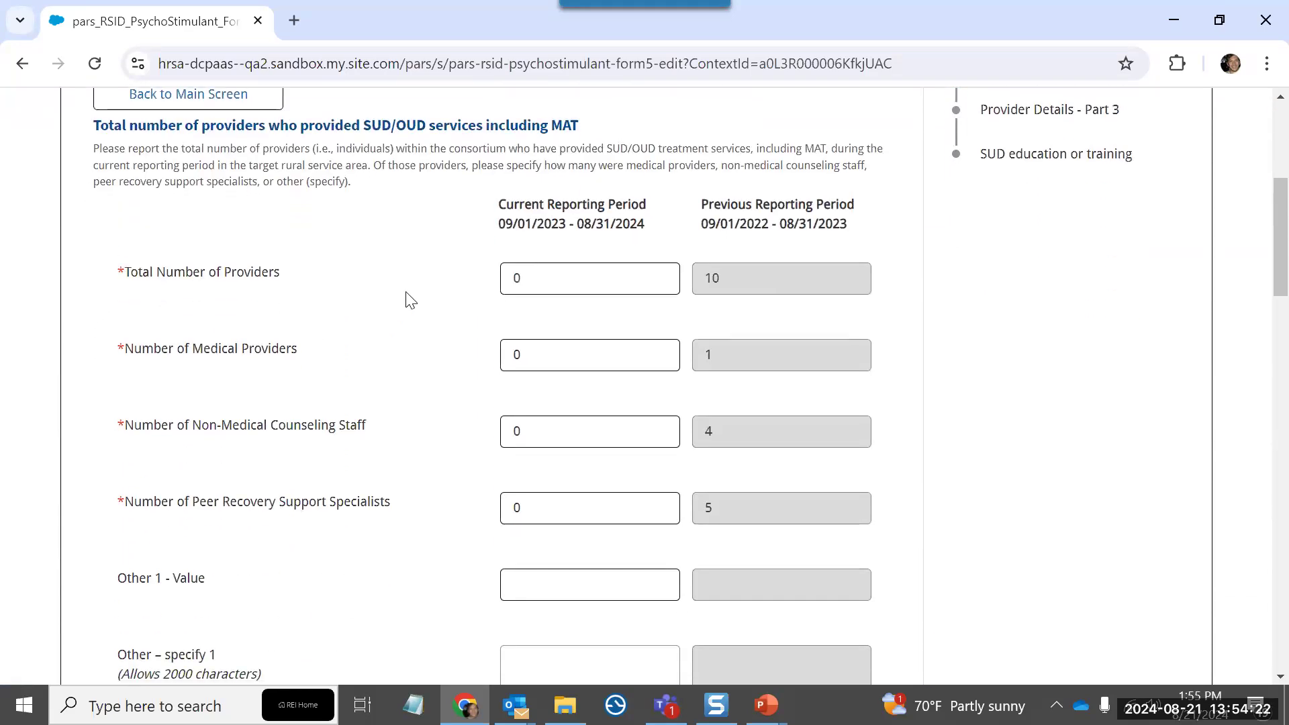
pyautogui.scroll(-13, 411, 300)
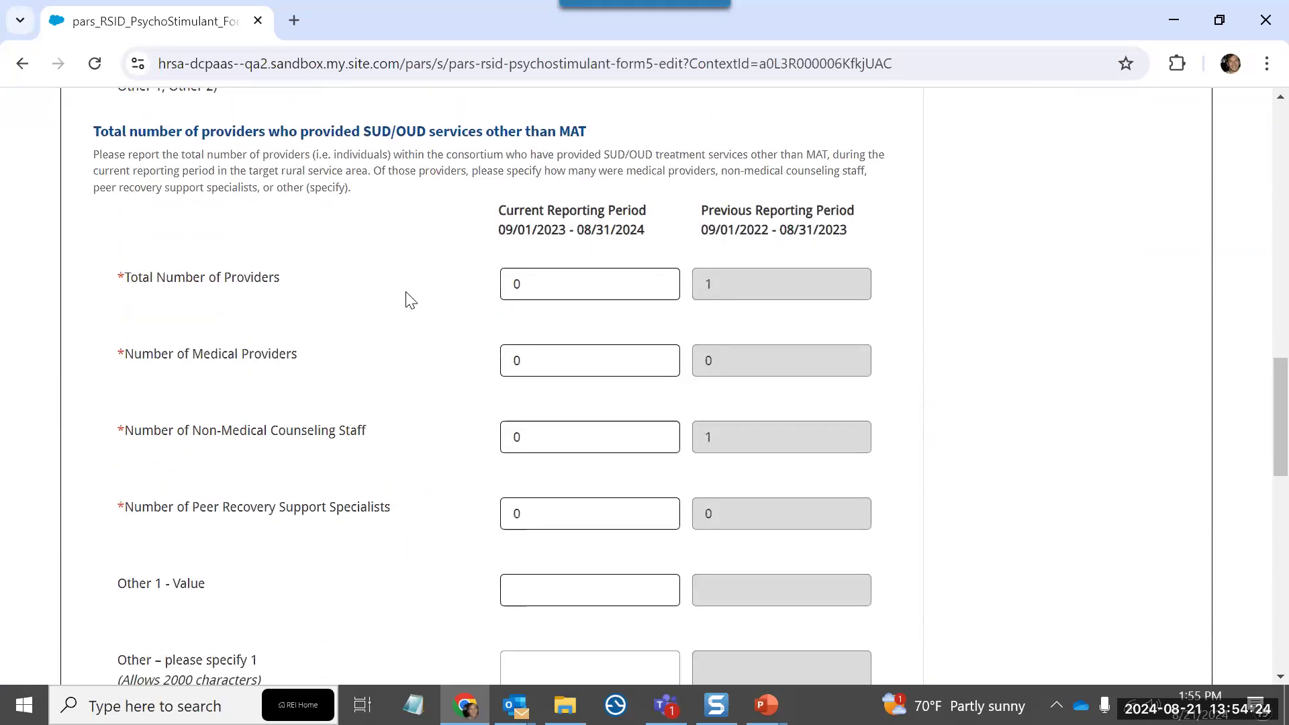
pyautogui.scroll(-12, 411, 299)
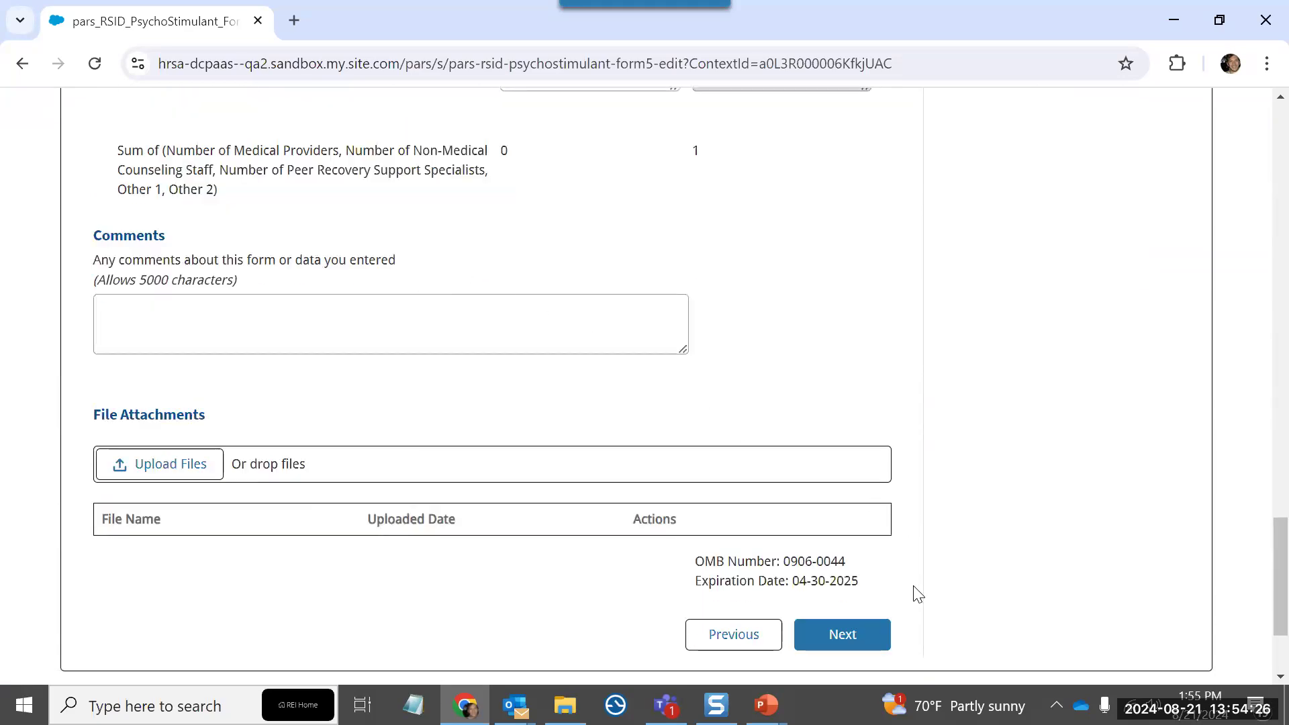
pyautogui.click(831, 635)
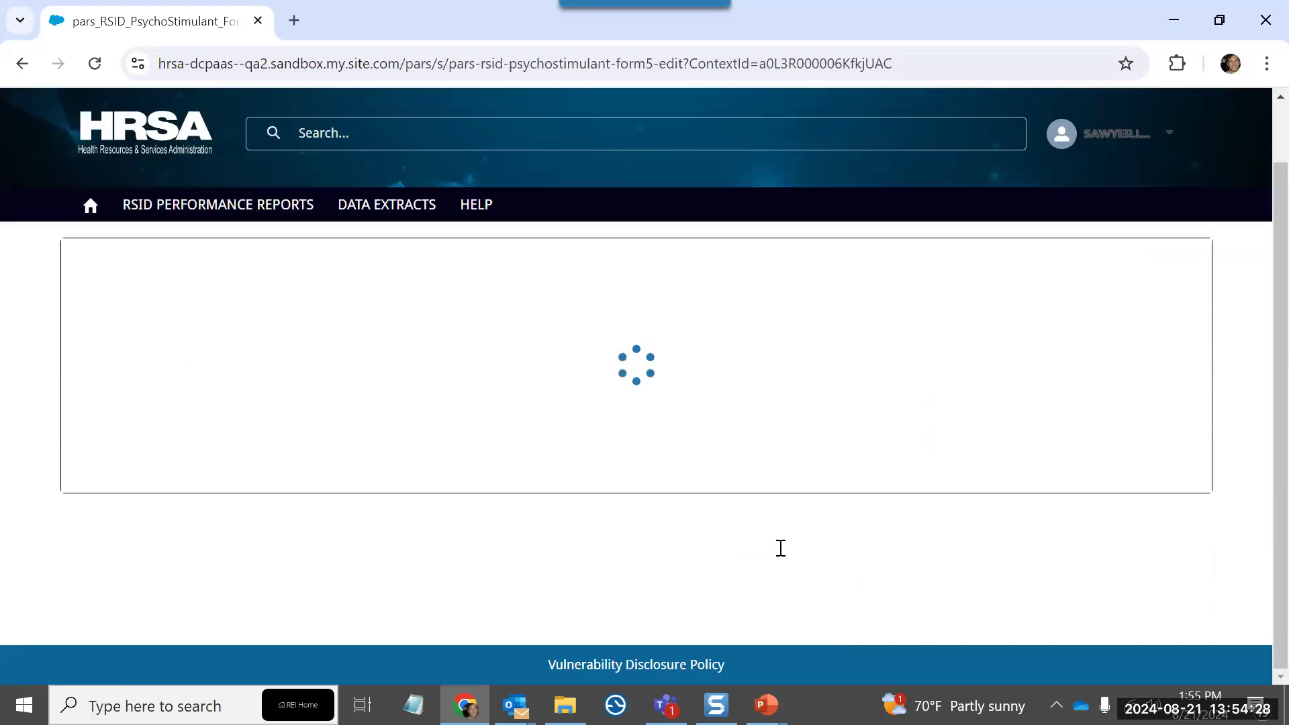
# - Look over the recovery support and mental/behavioral health provider counts in Part 3 and continue to SUD education or training
pyautogui.scroll(-2, 439, 520)
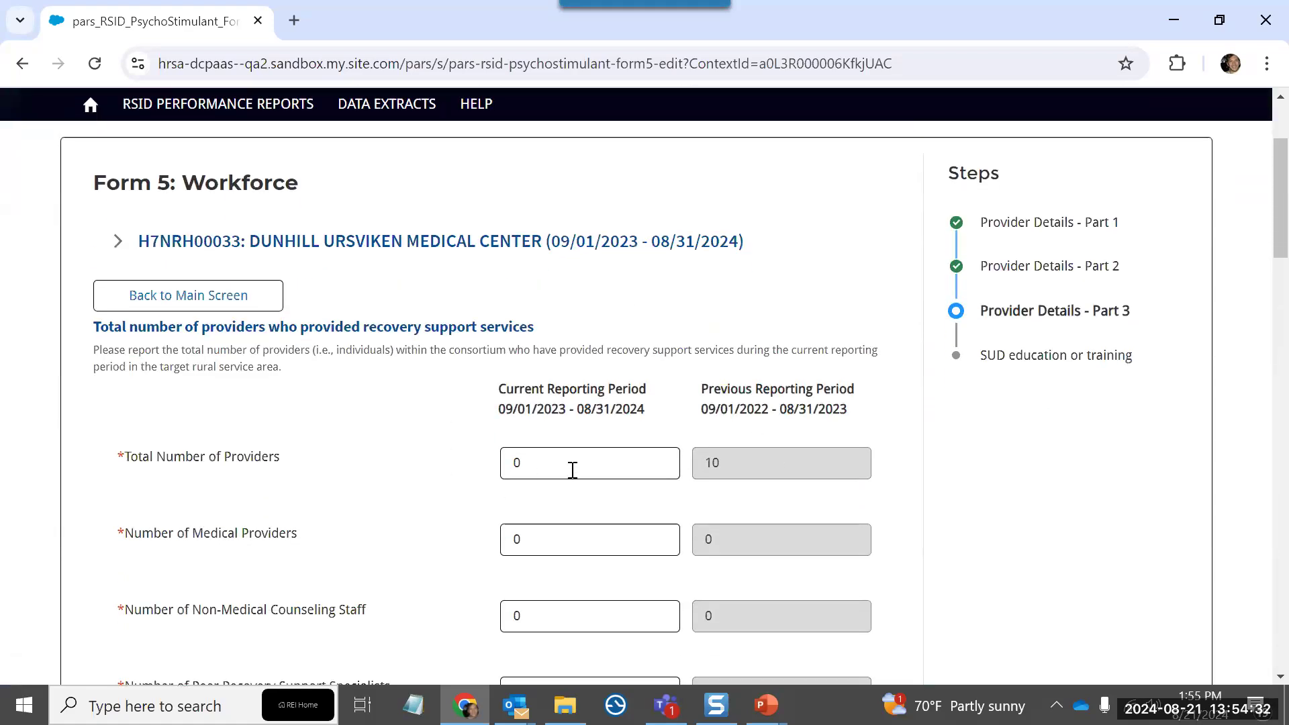
pyautogui.scroll(-10, 573, 470)
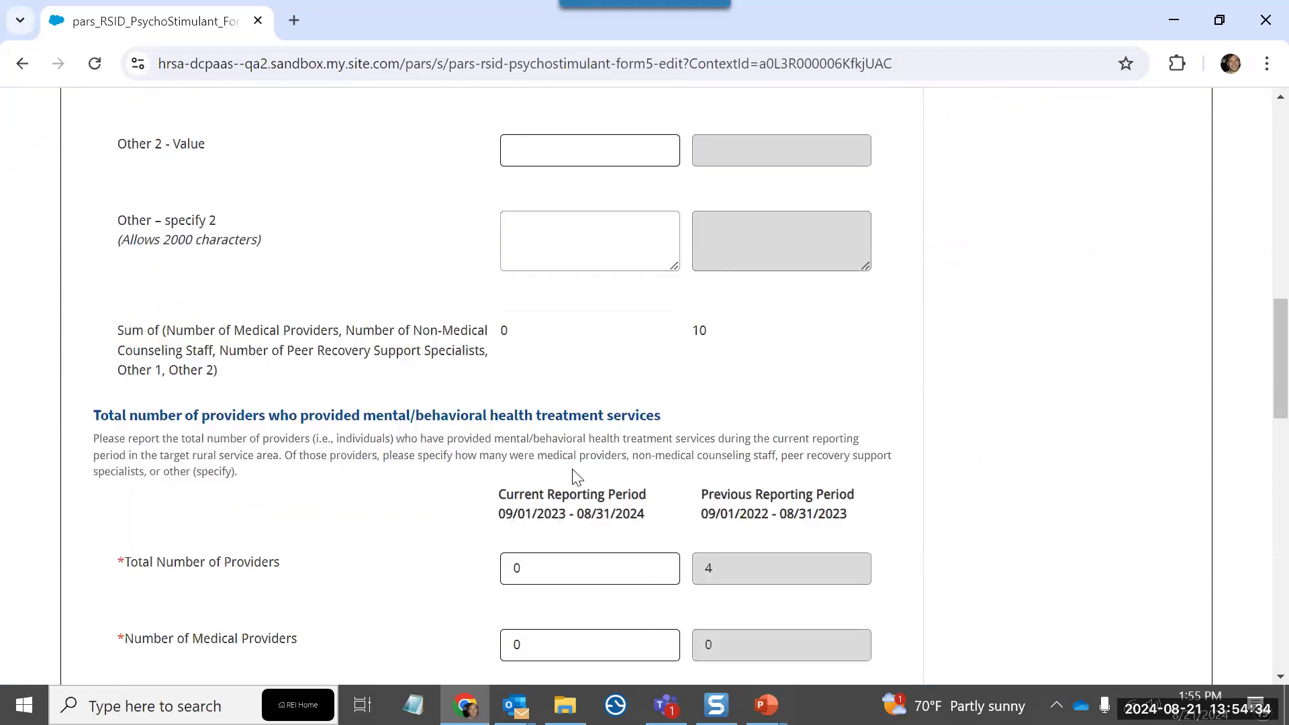
pyautogui.scroll(-15, 831, 371)
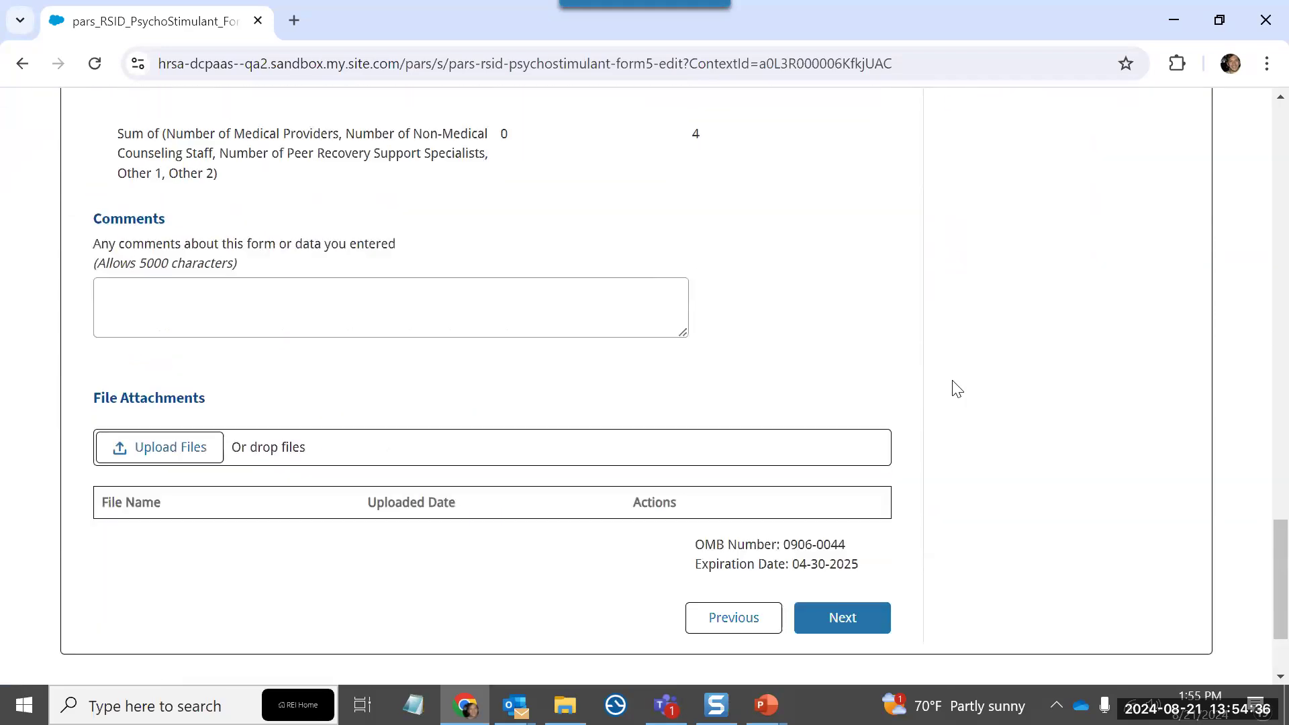
pyautogui.scroll(-2, 956, 390)
pyautogui.click(850, 510)
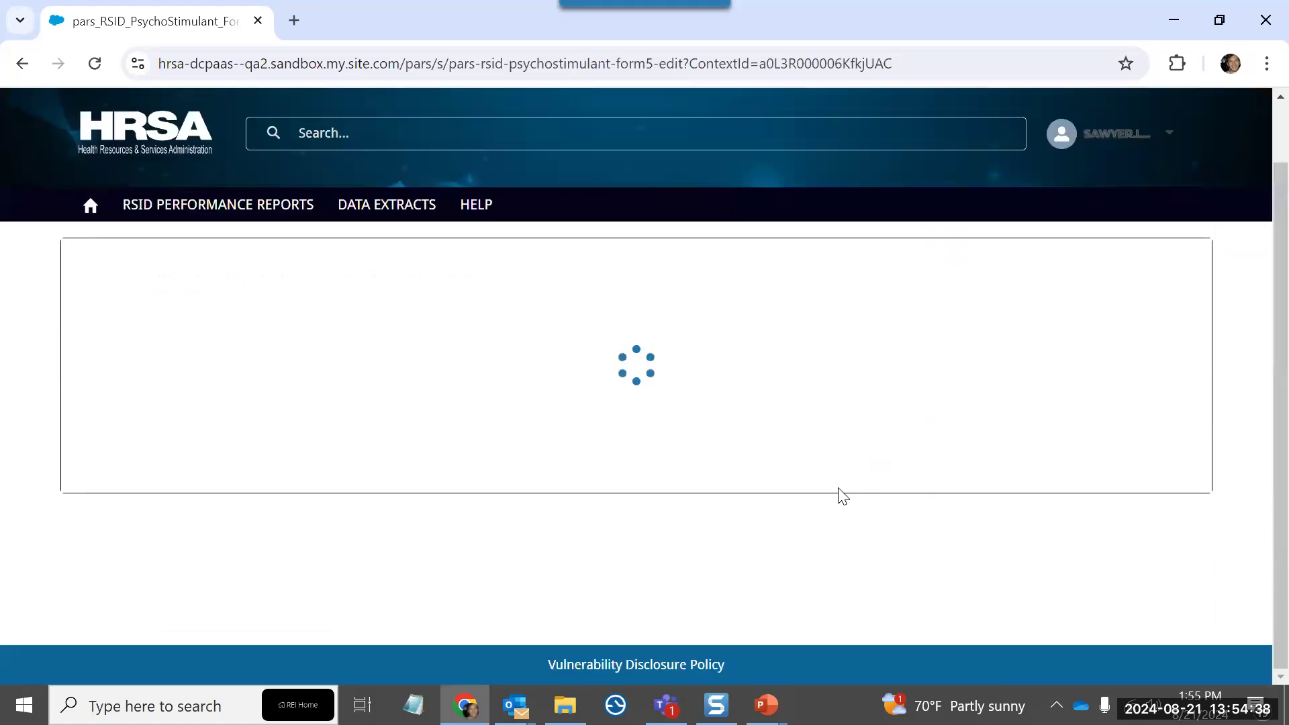
# - Set the current period's ACES, contingency management and behavioral therapy training counts to 0
pyautogui.scroll(-3, 748, 446)
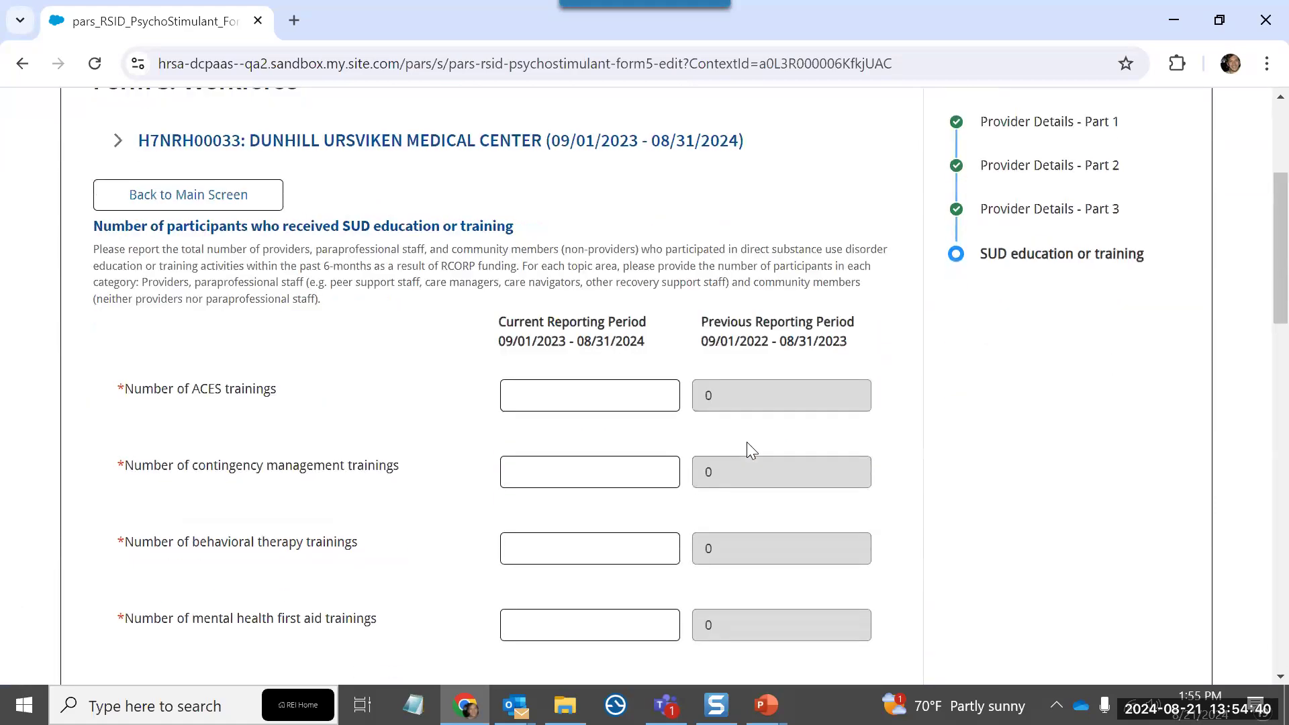
pyautogui.click(625, 405)
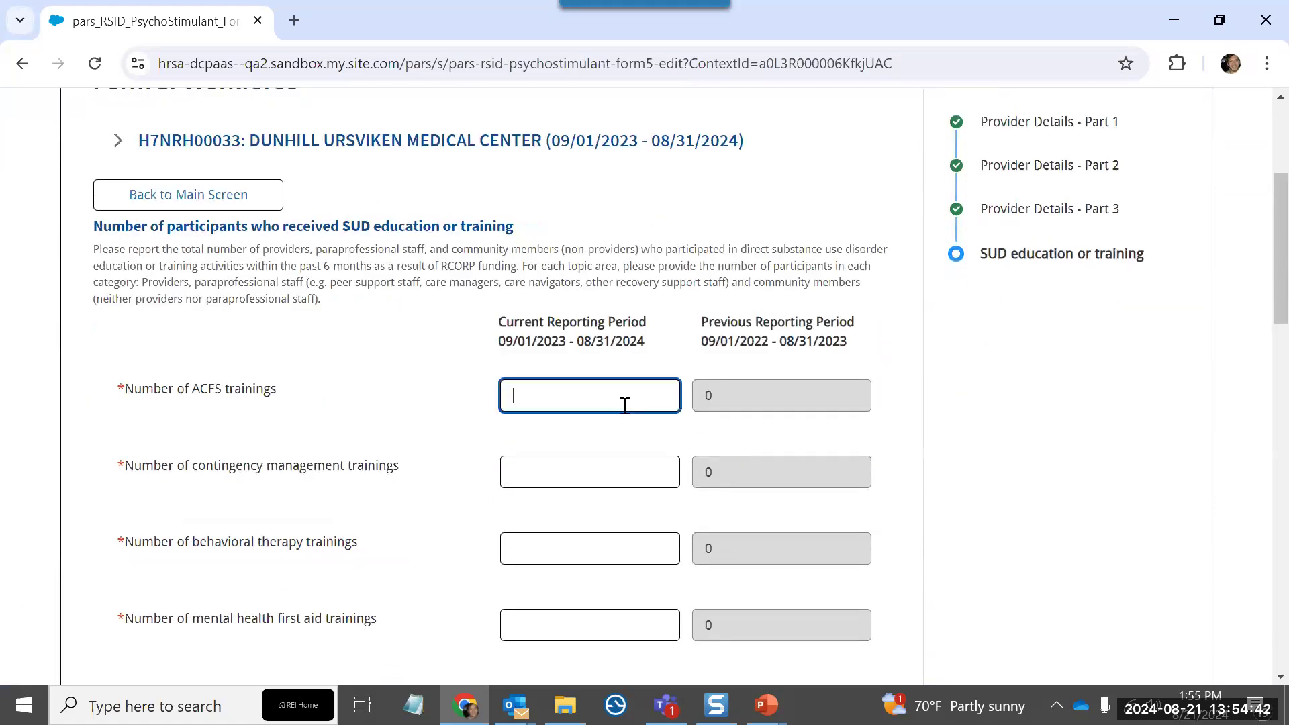
pyautogui.write('0')
pyautogui.click(560, 464)
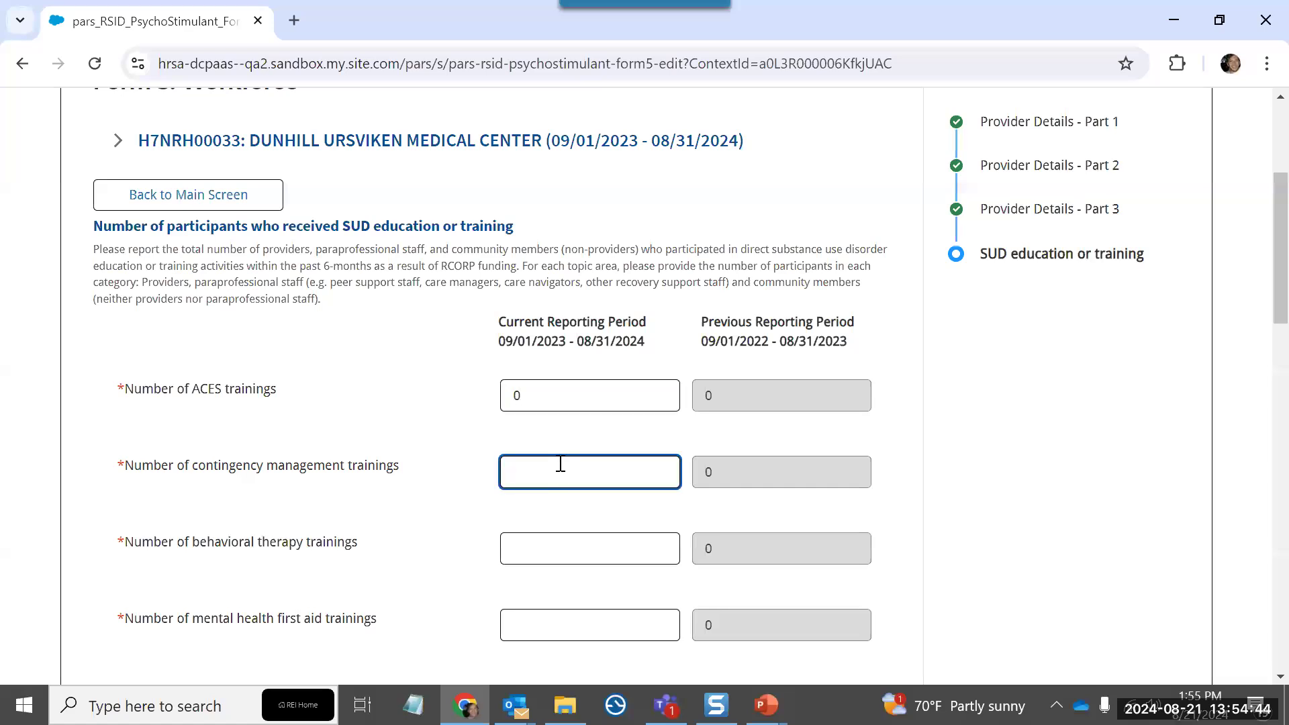
pyautogui.write('0')
pyautogui.scroll(-1, 561, 453)
pyautogui.click(567, 463)
pyautogui.write('0')
# - Set the required training counts from mental health first aid through Opioid prescribing guidelines to 0
pyautogui.scroll(-1, 566, 463)
pyautogui.click(566, 425)
pyautogui.write('0')
pyautogui.click(575, 499)
pyautogui.write('0')
pyautogui.scroll(-1, 580, 505)
pyautogui.click(575, 470)
pyautogui.write('0')
# - Set the school-based evidence-based practices, stigma reduction and trauma-informed evidence-based practices training counts to 0
pyautogui.scroll(-3, 575, 466)
pyautogui.click(613, 359)
pyautogui.write('0')
pyautogui.click(589, 431)
pyautogui.write('0')
pyautogui.click(590, 507)
pyautogui.scroll(-2, 593, 507)
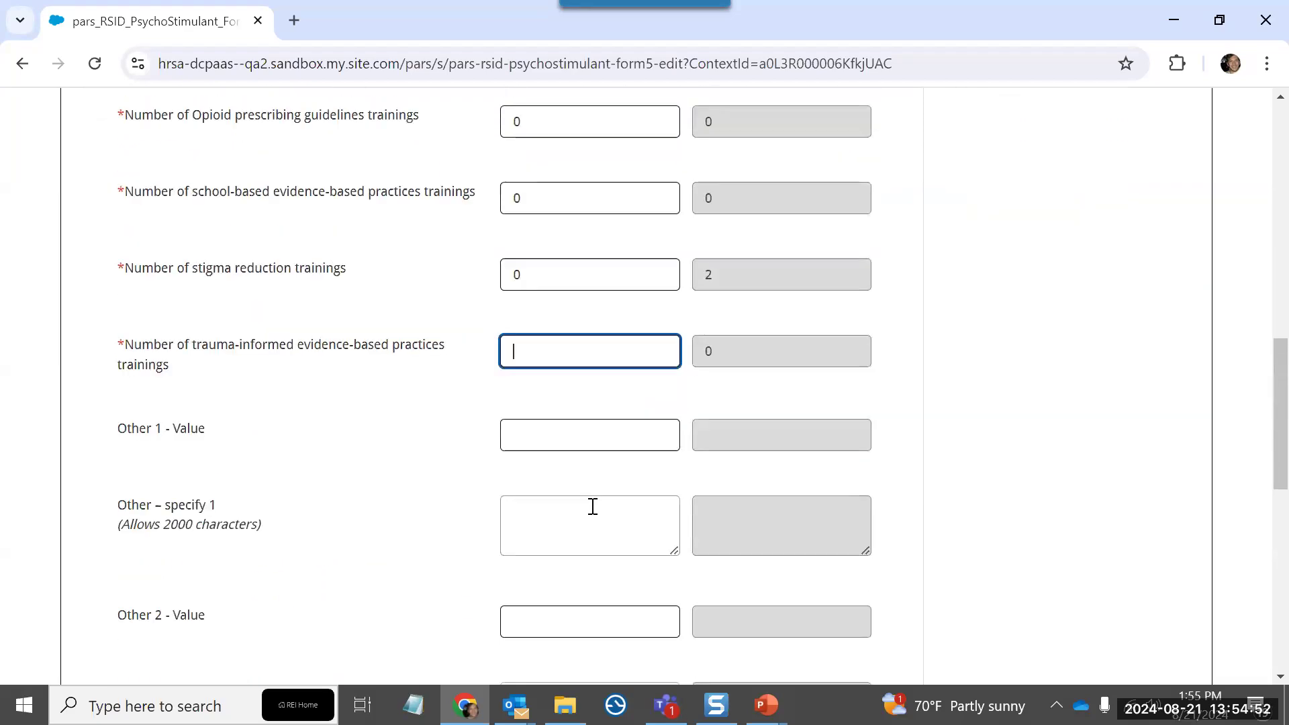
pyautogui.write('0')
# - Leave the Other fields and comments blank and finish Form 5, returning to the performance report's main page
pyautogui.scroll(-3, 604, 323)
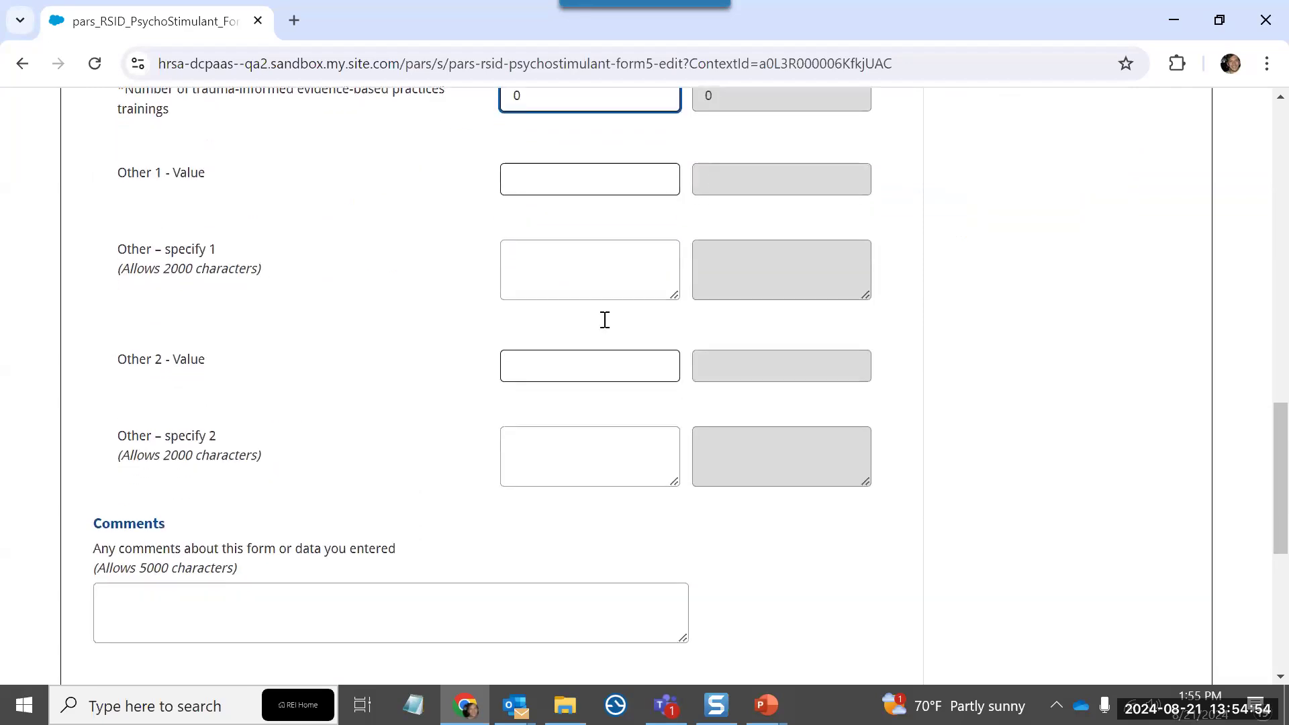
pyautogui.scroll(-4, 605, 319)
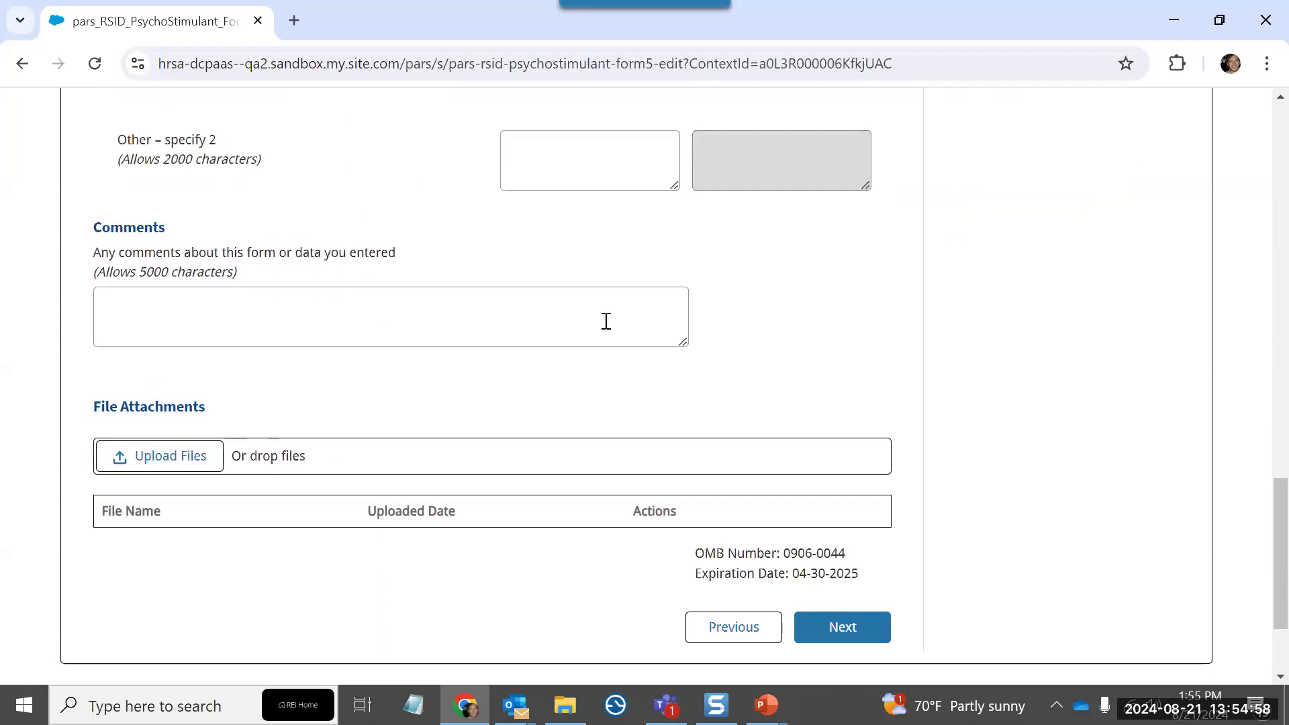
pyautogui.click(875, 625)
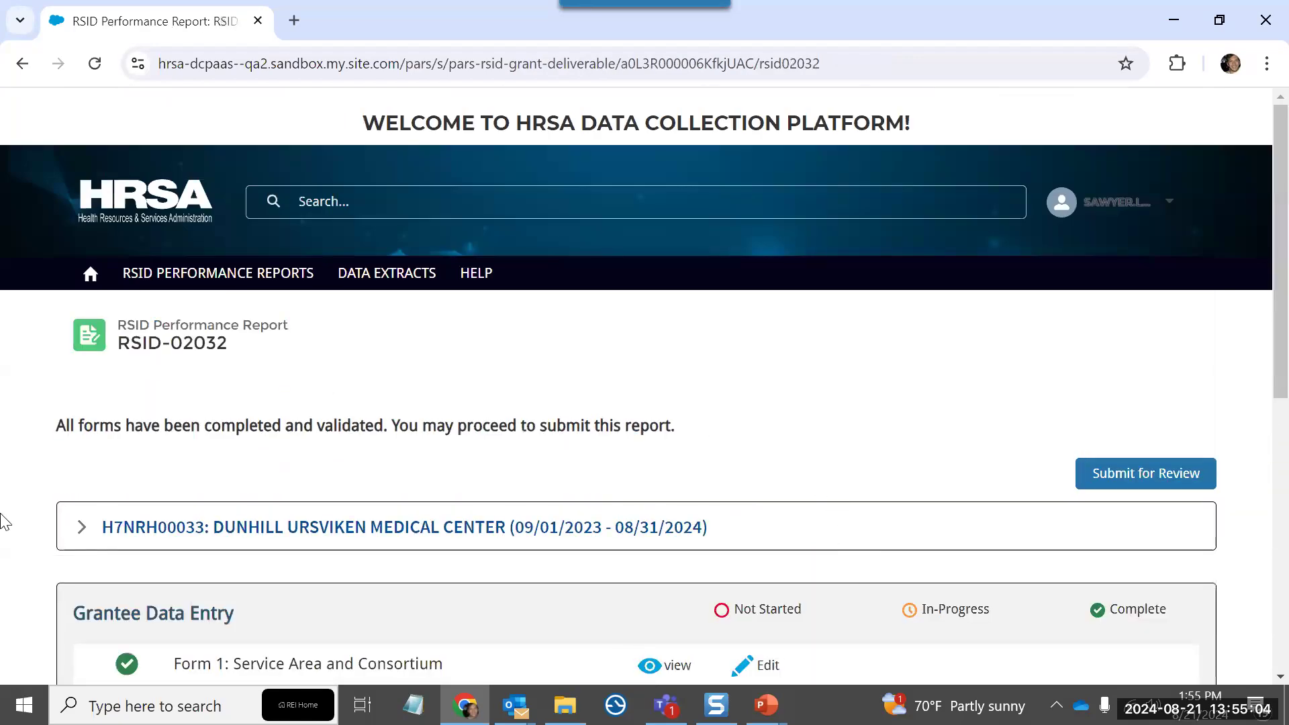
# - Submit the performance report for review with the comment "Test demo"
pyautogui.scroll(-1, 58, 508)
pyautogui.scroll(-4, 61, 513)
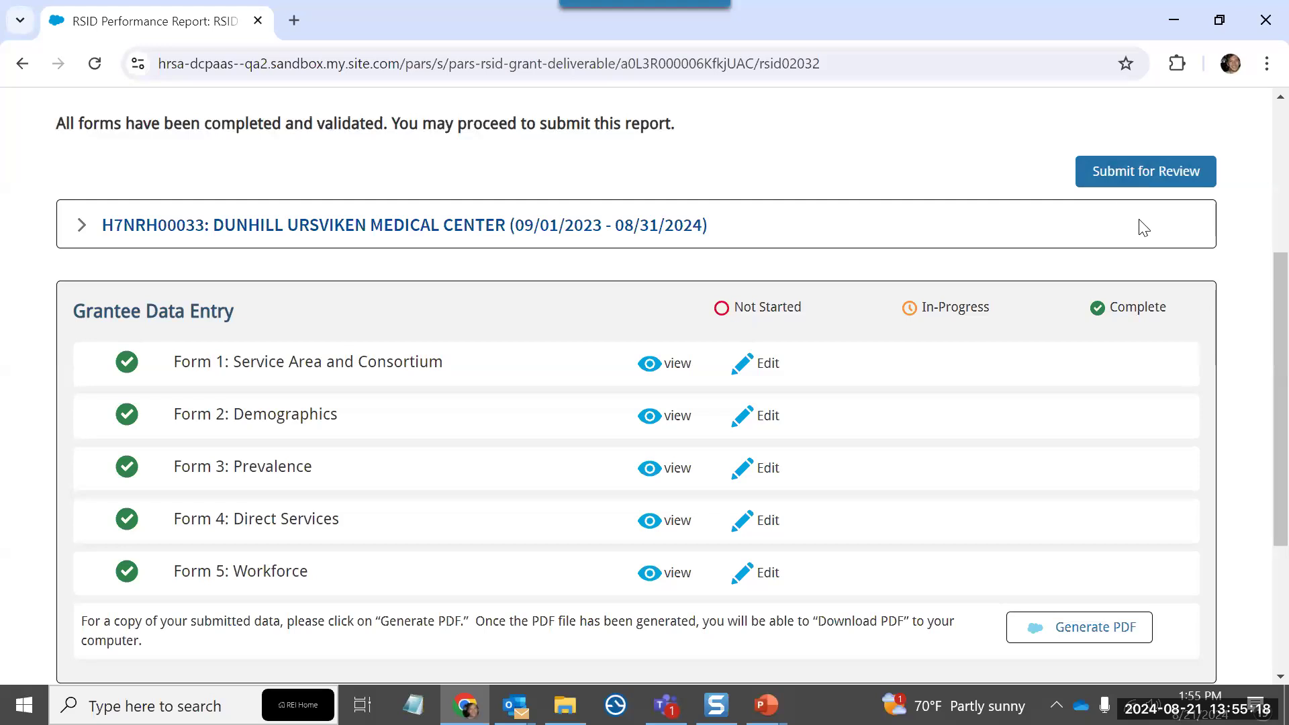
pyautogui.click(1163, 185)
pyautogui.click(603, 346)
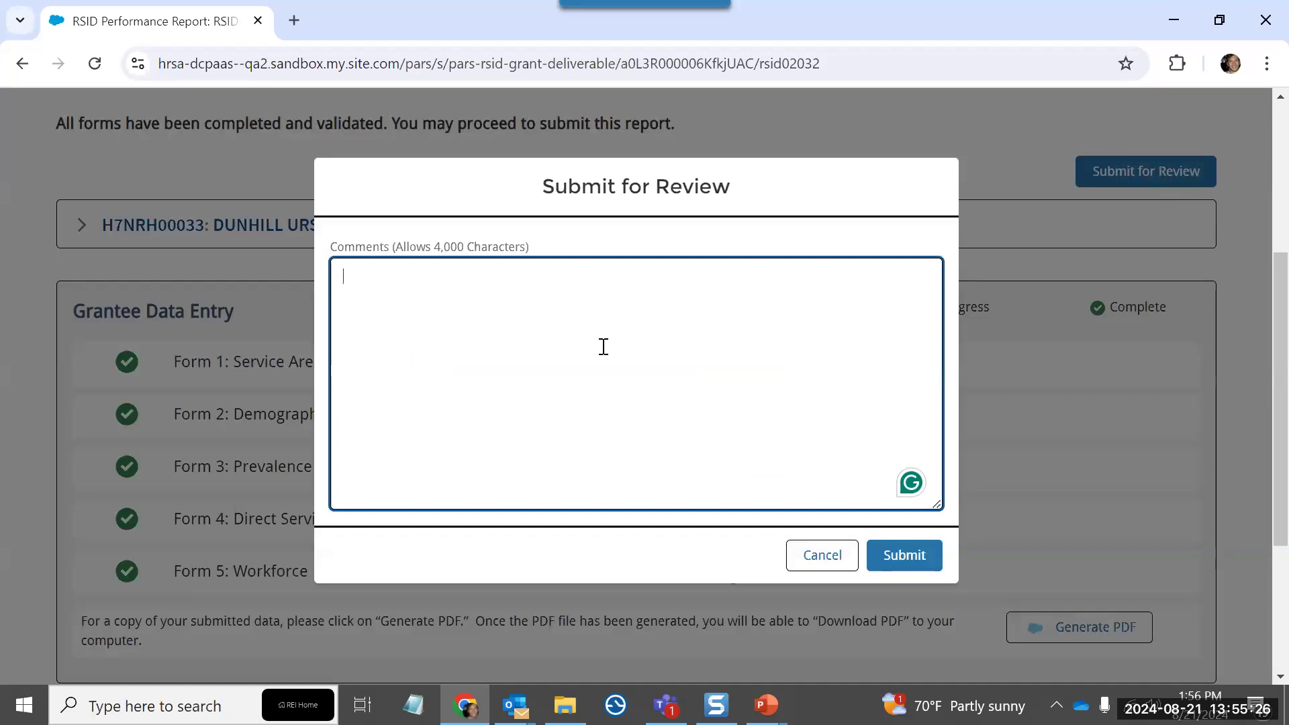
pyautogui.write('Test')
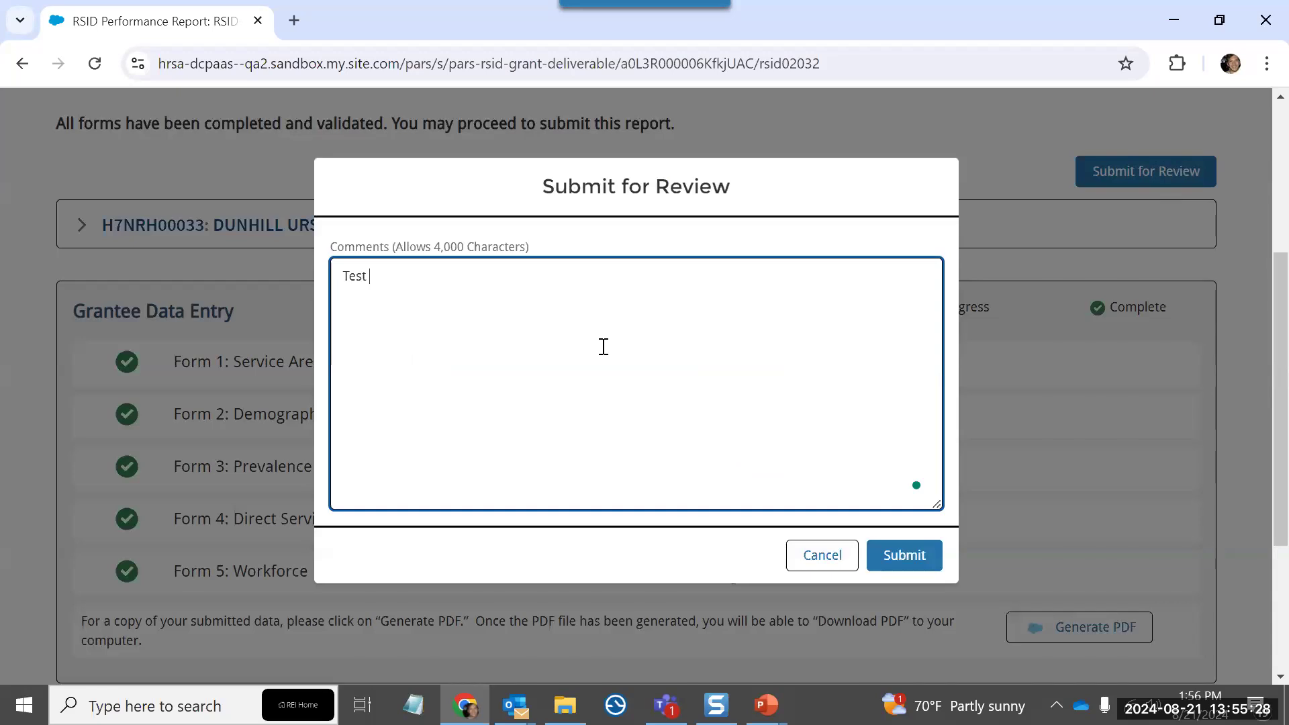
pyautogui.write(' demo')
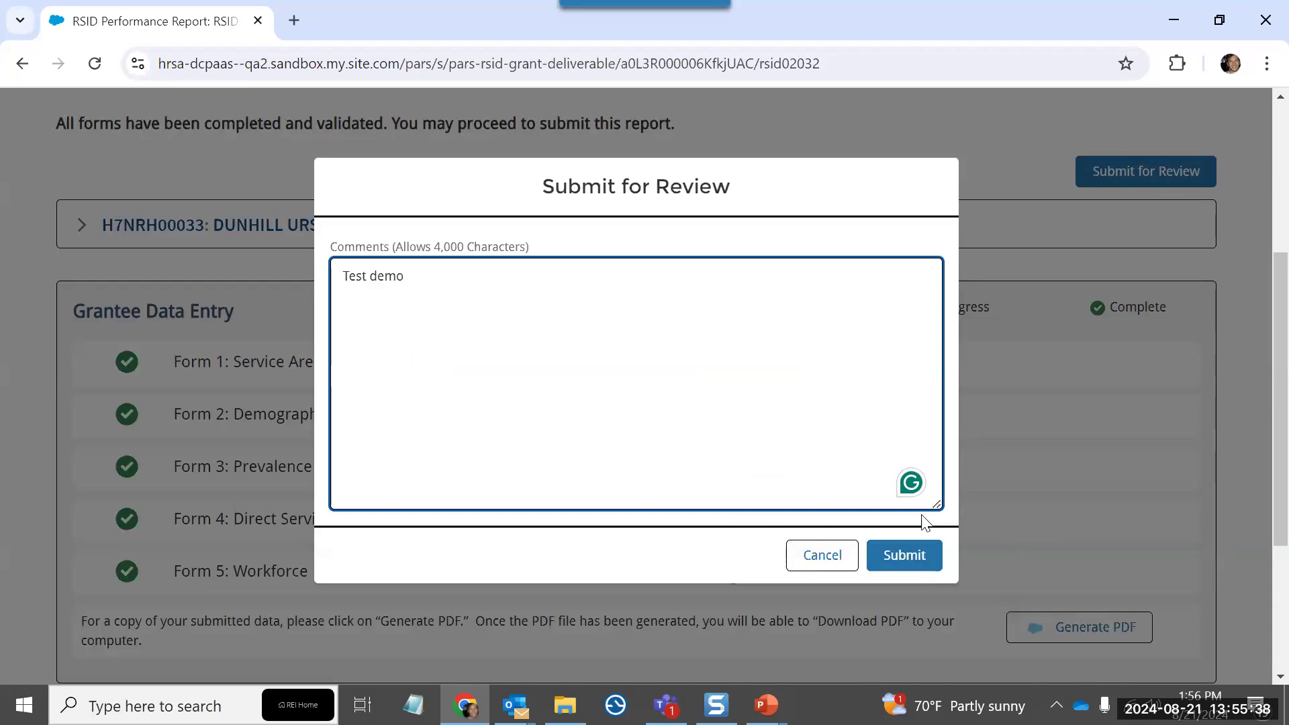
pyautogui.click(906, 558)
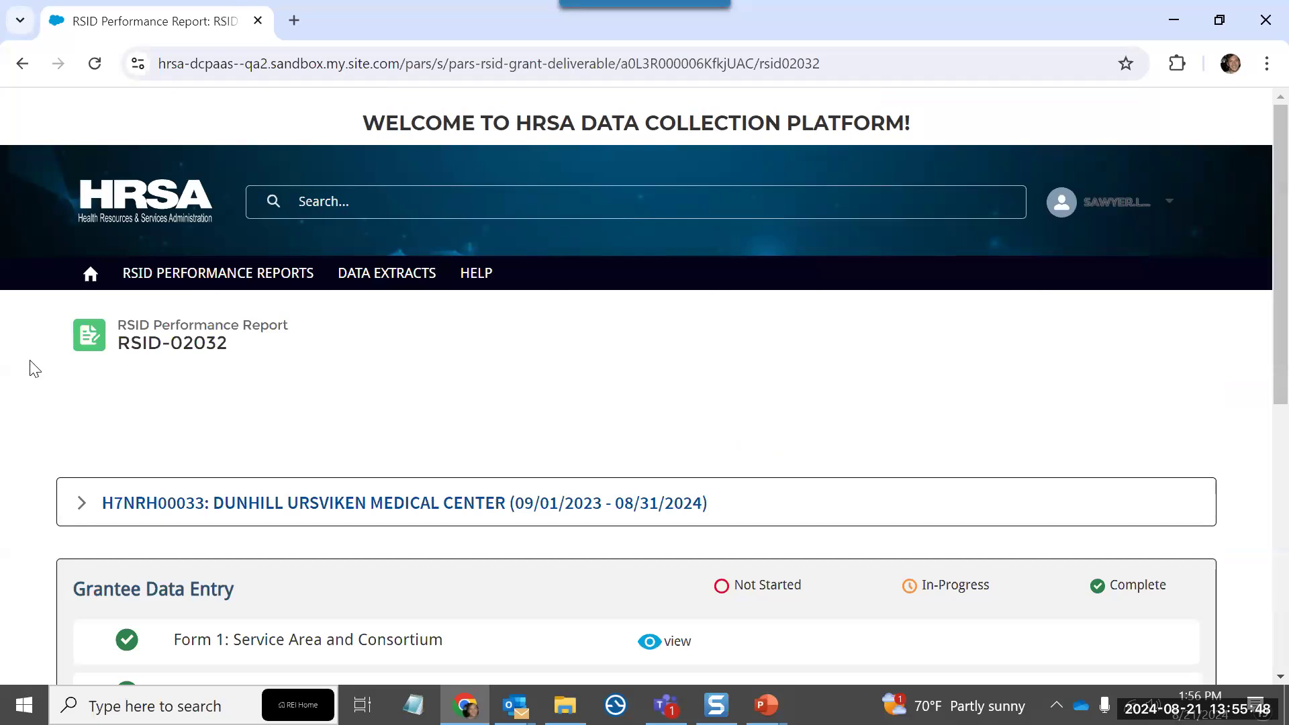
# - Expand the submitted report's Approval History and examine the date, status, user and comments of its submission entry
pyautogui.scroll(-5, 30, 369)
pyautogui.scroll(1, 30, 366)
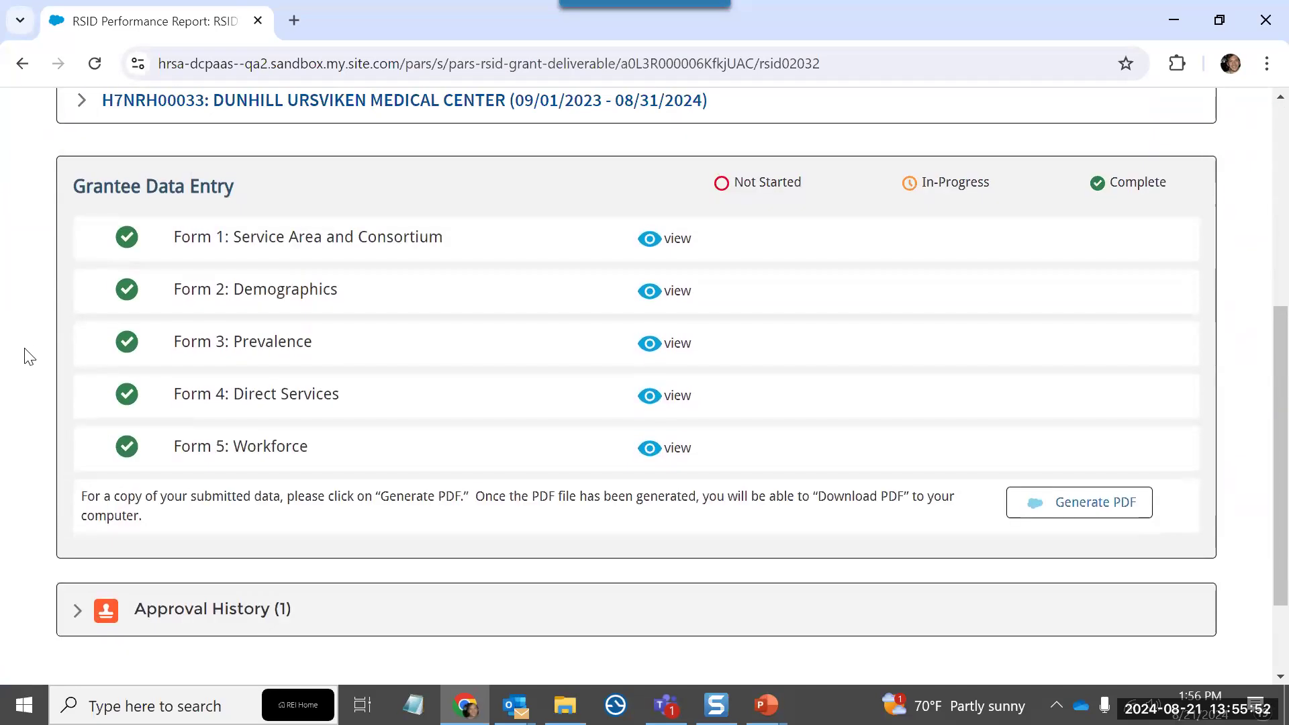
pyautogui.click(71, 611)
pyautogui.scroll(-1, 17, 518)
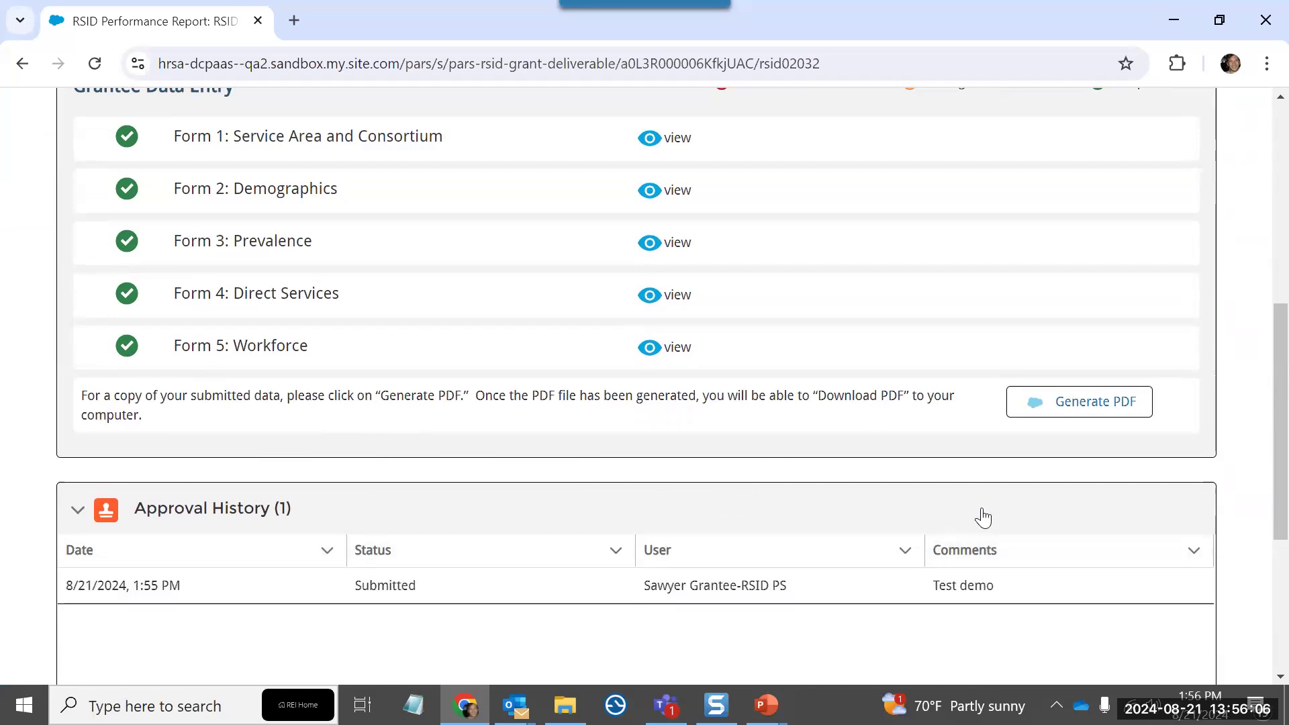
pyautogui.scroll(-3, 786, 540)
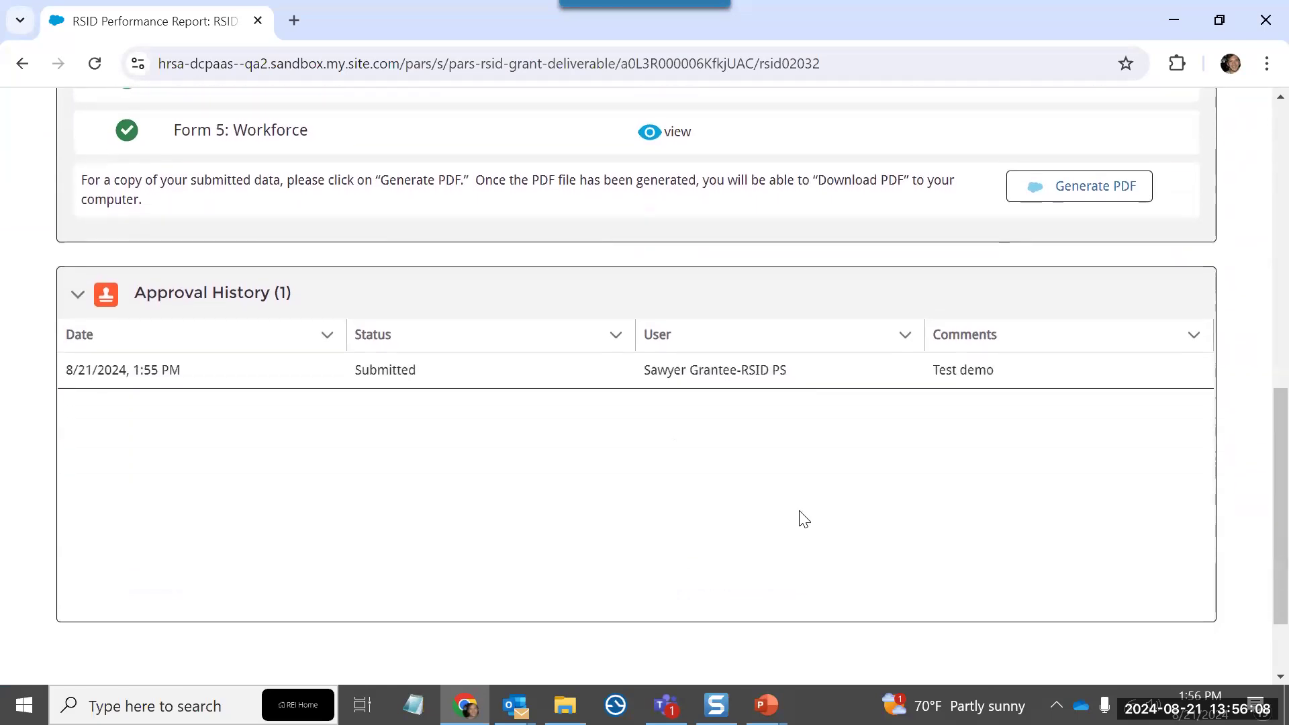
pyautogui.scroll(-1, 804, 519)
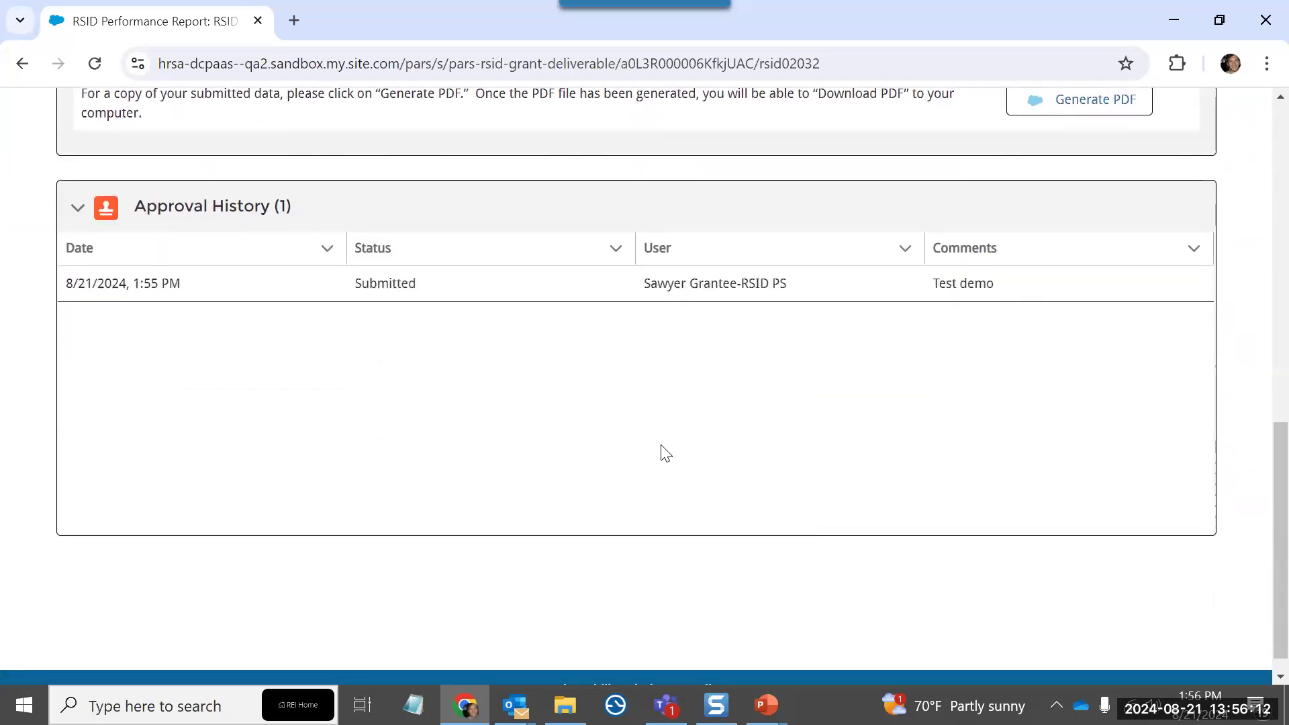
pyautogui.scroll(6, 725, 435)
pyautogui.scroll(3, 673, 407)
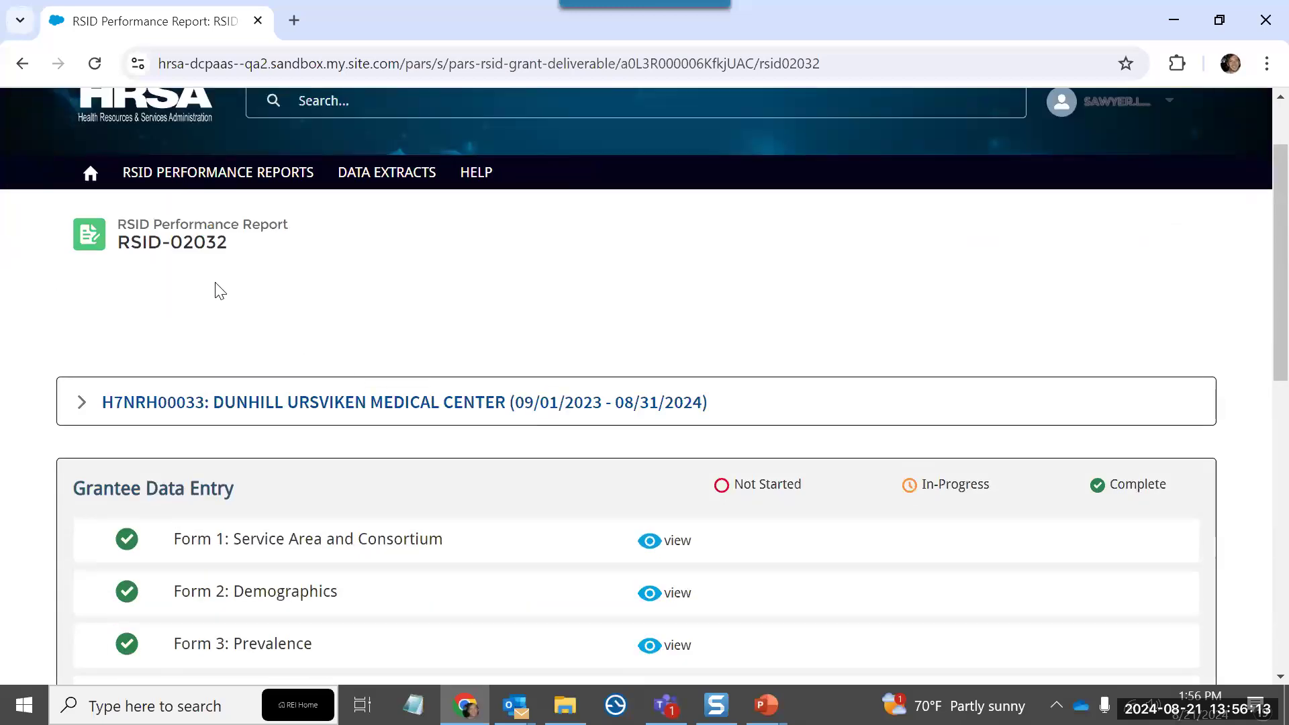
# - Return to the RSID performance reports list, narrow the reporting period column slightly, and open the past-due FY 2022 Psychostimulant Support report
pyautogui.click(219, 183)
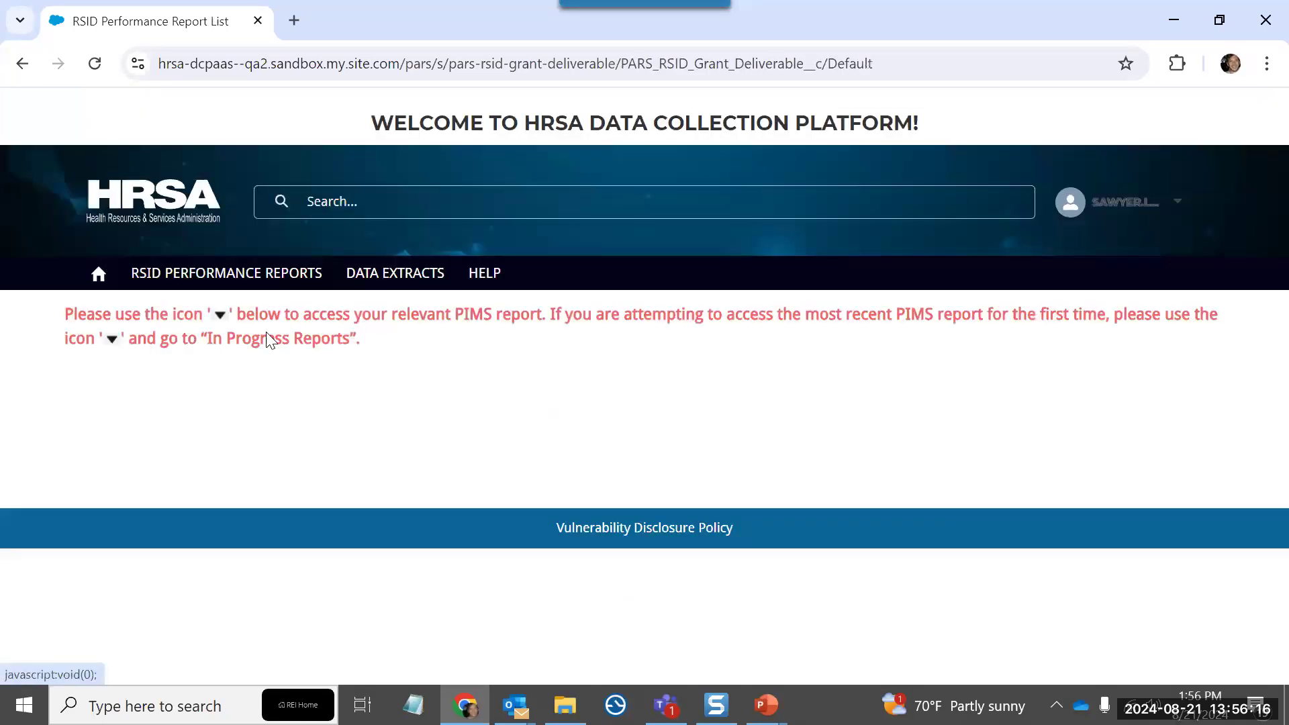
pyautogui.scroll(-1, 388, 463)
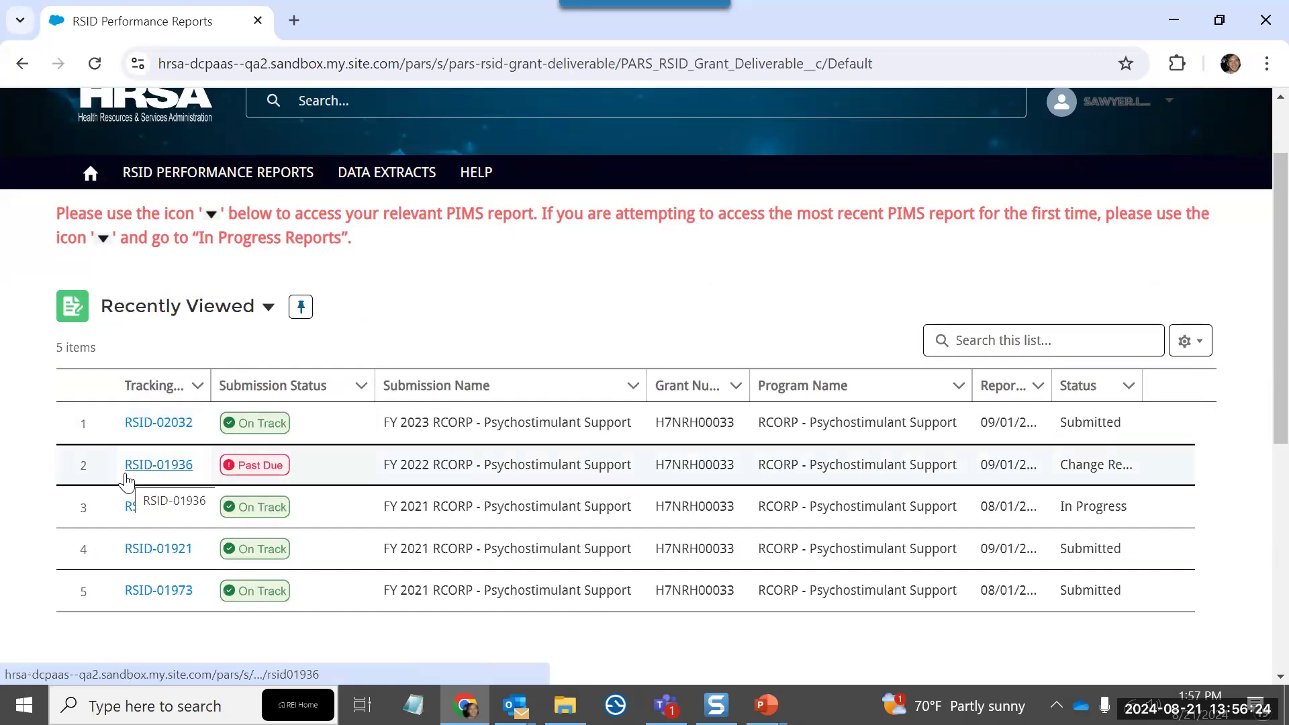
pyautogui.moveTo(1058, 396); pyautogui.dragTo(1044, 396)
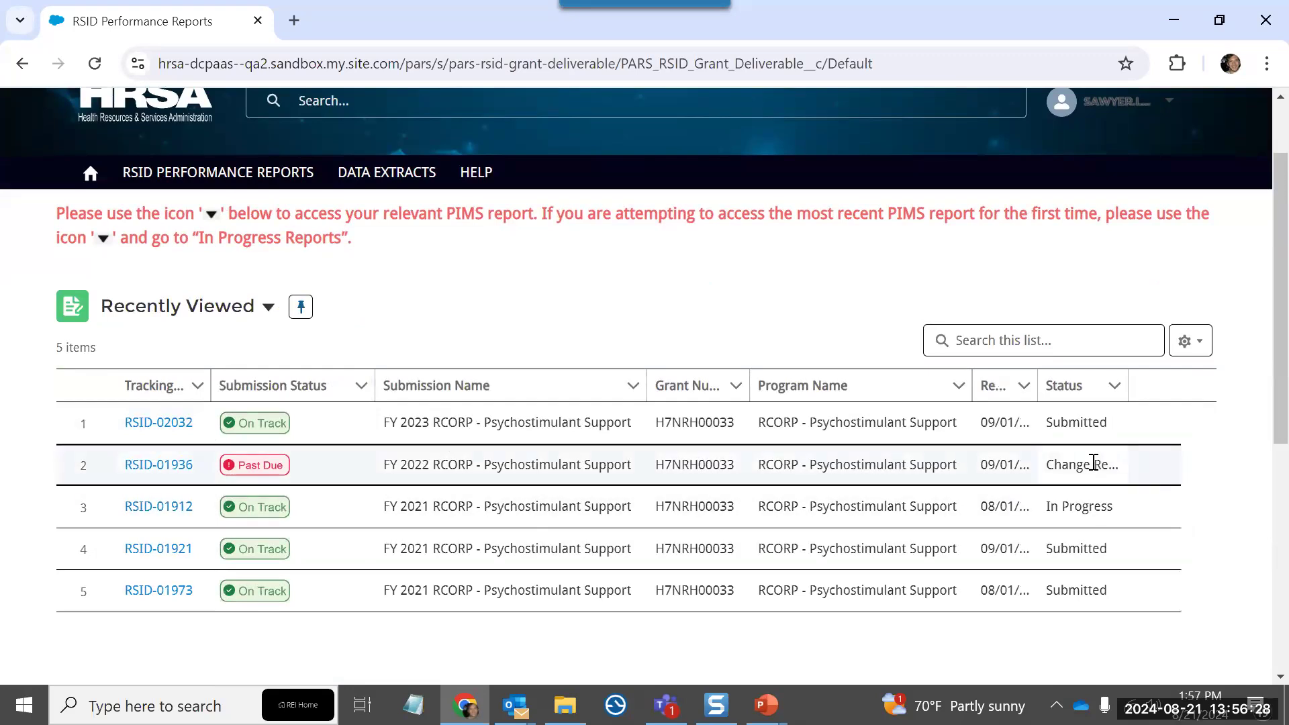
pyautogui.click(151, 470)
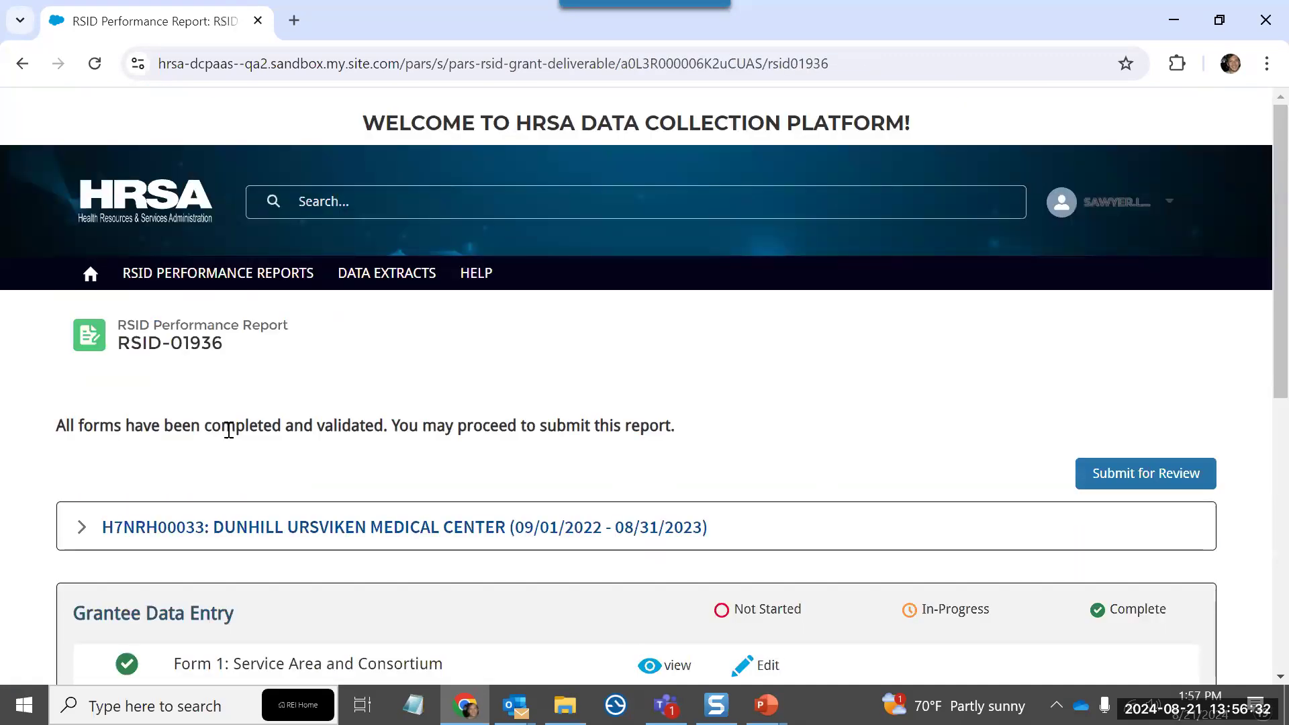
# - Expand the FY 2022 report's Approval History and wrap the Comments column text to read the full change request
pyautogui.scroll(-5, 228, 430)
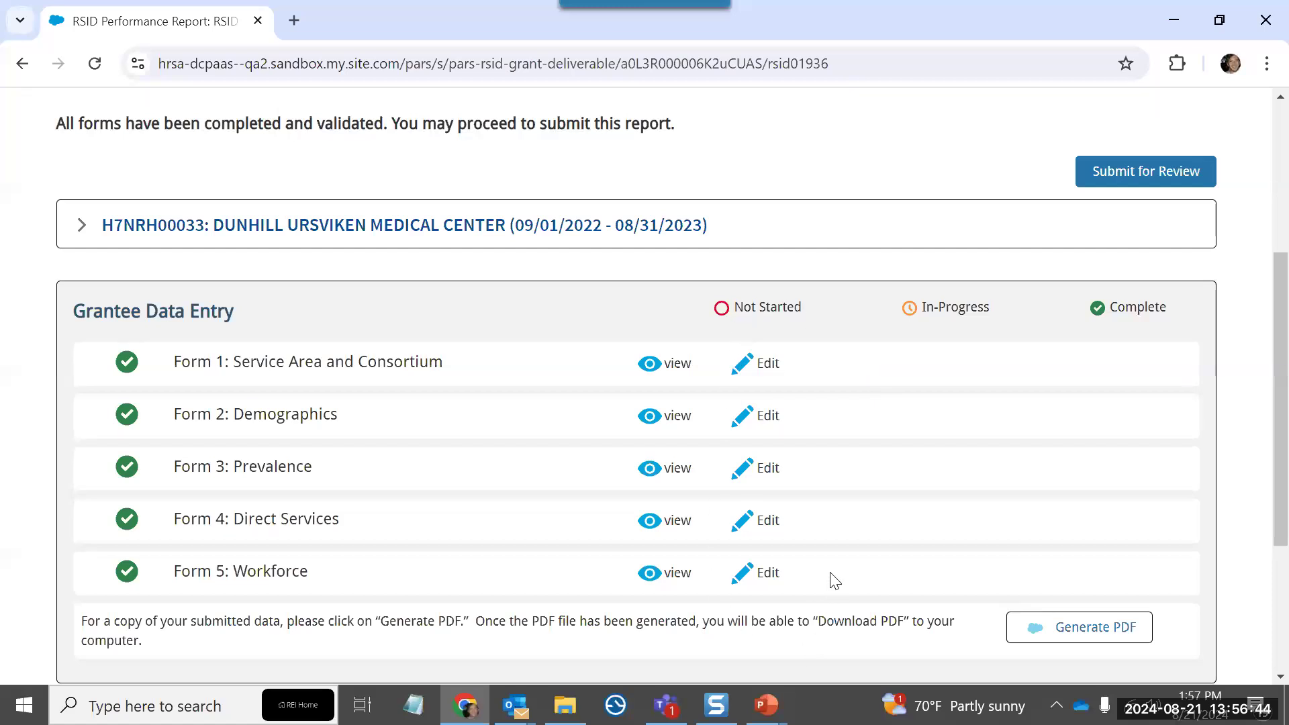
pyautogui.scroll(-3, 834, 580)
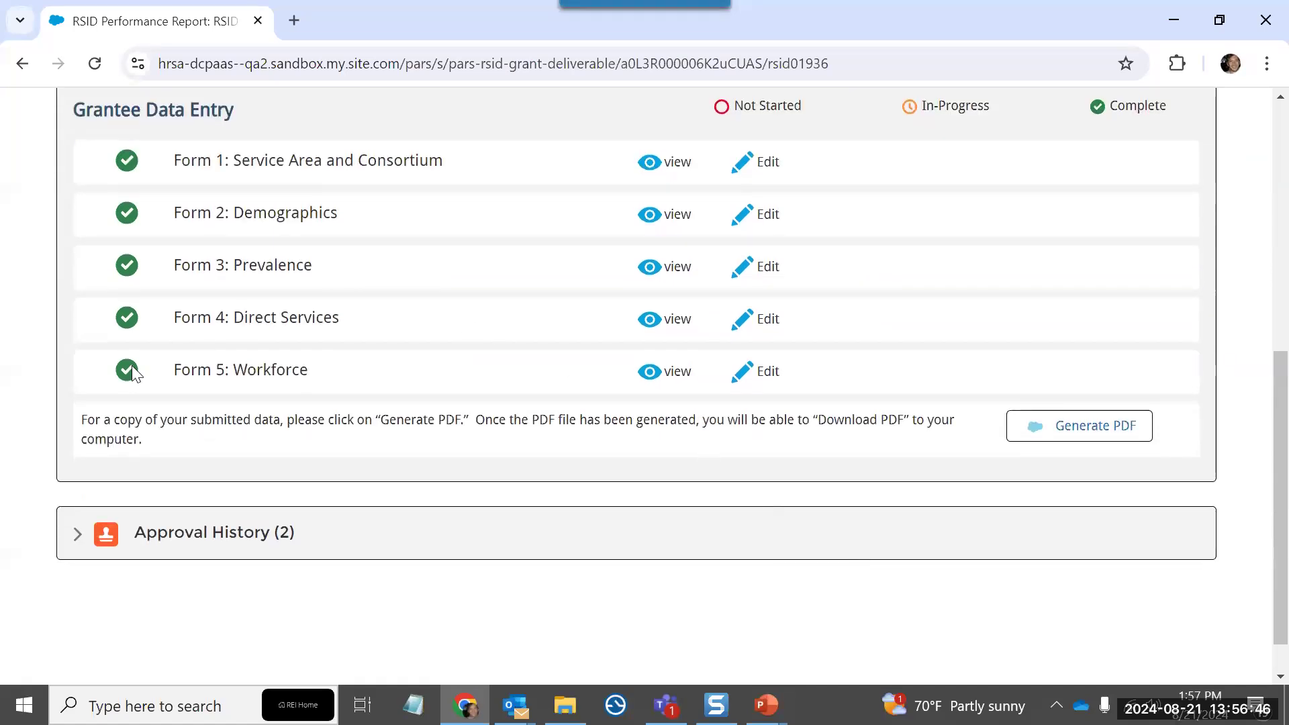
pyautogui.click(74, 537)
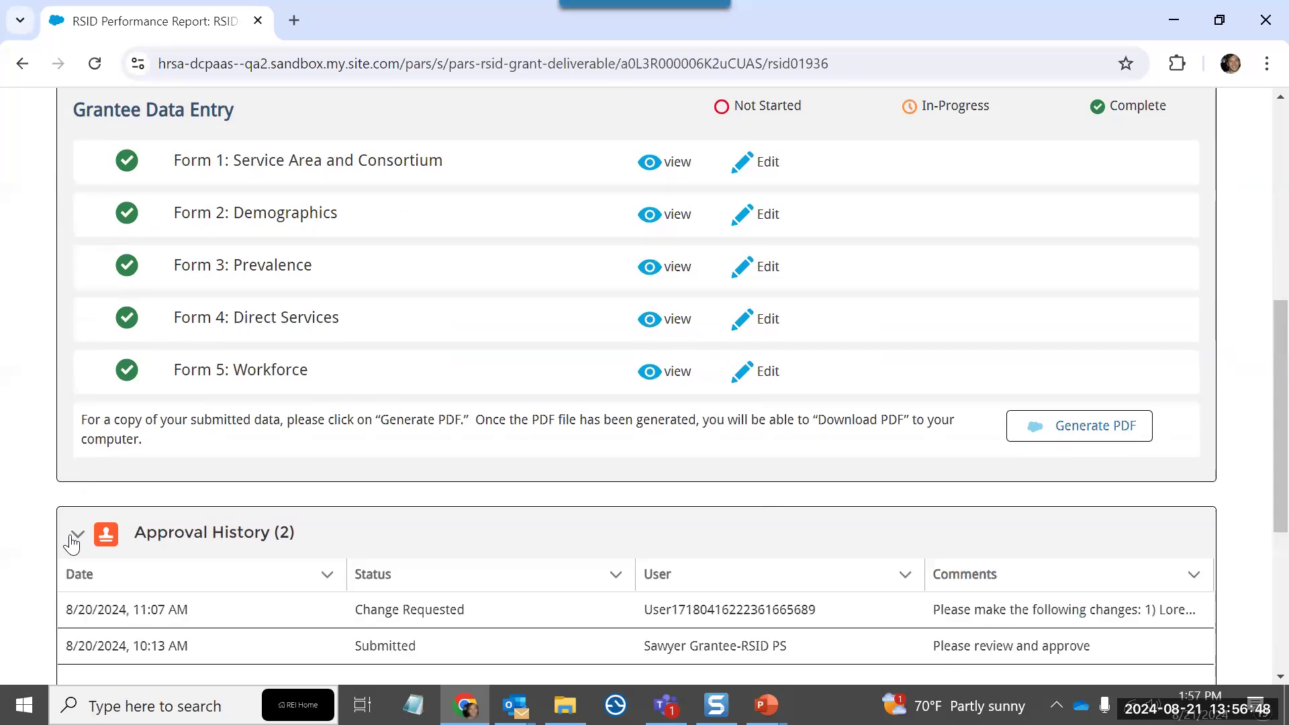
pyautogui.scroll(-2, 72, 542)
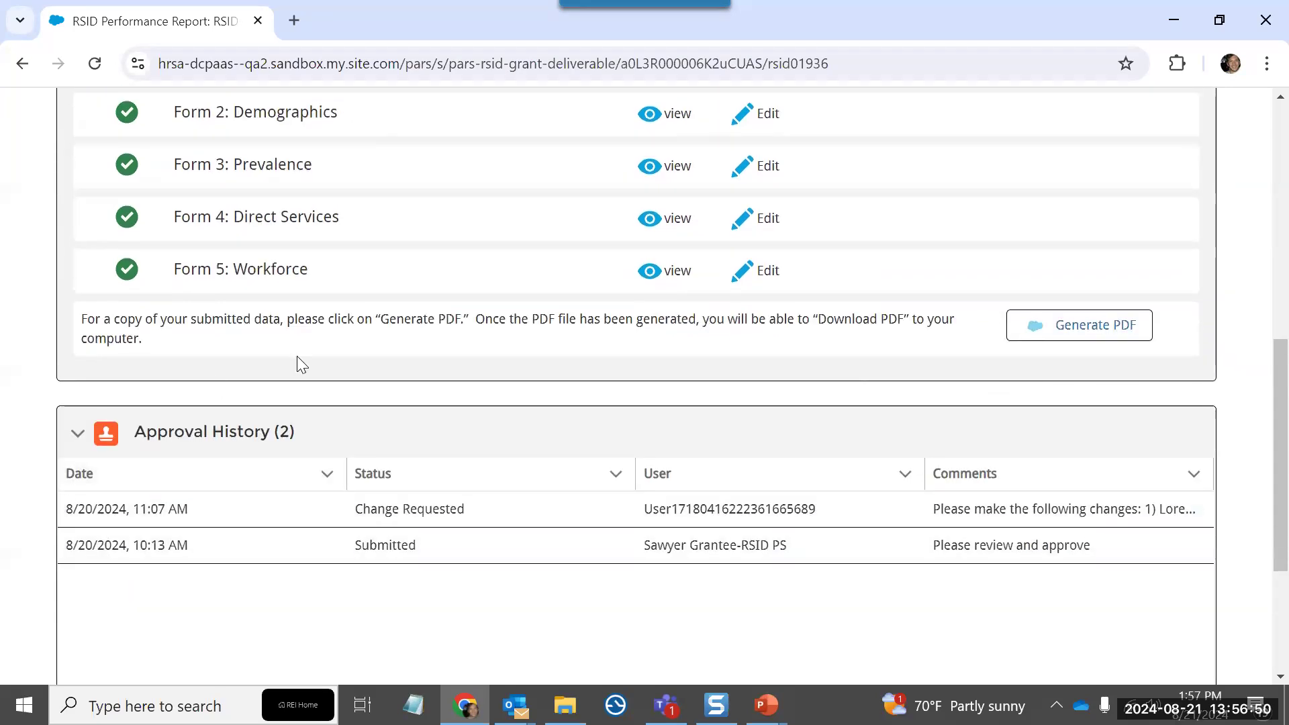
pyautogui.click(1194, 474)
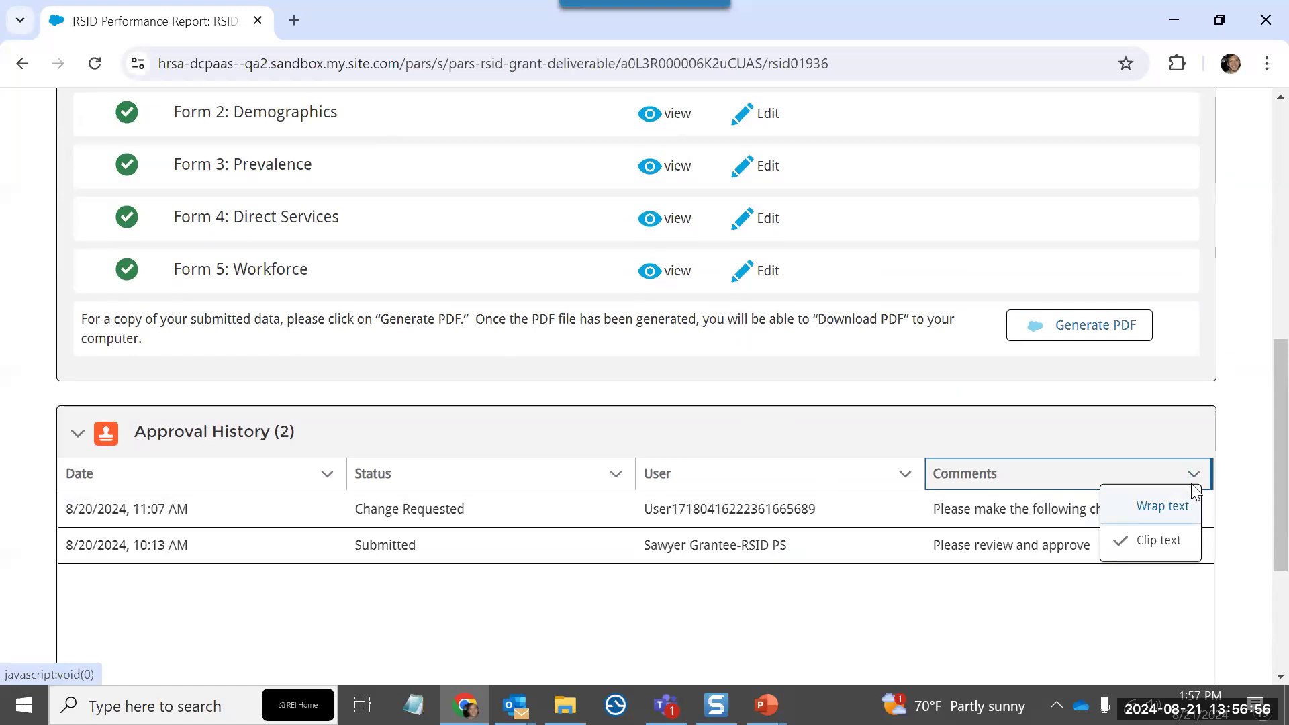
pyautogui.click(1151, 509)
pyautogui.scroll(-1, 869, 514)
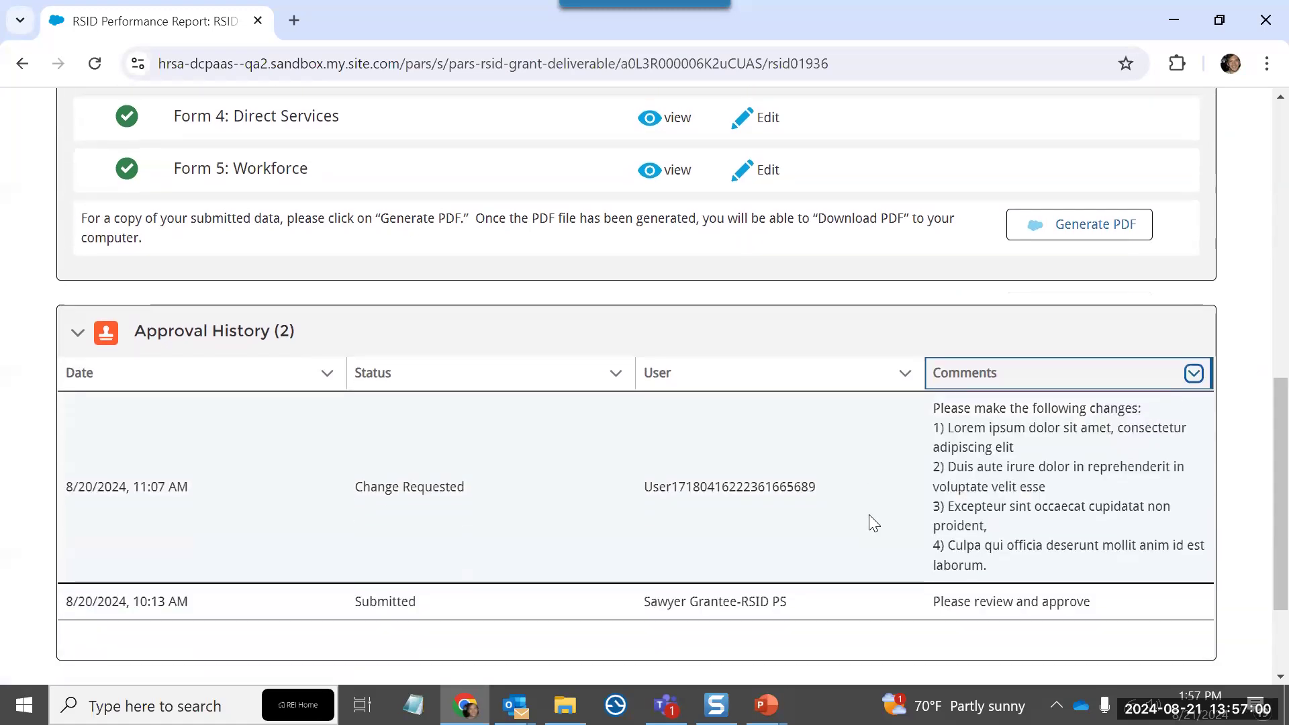
# - Review the comments in the FY 2022 report's approval history and resubmit the report for review without entering a comment
pyautogui.scroll(-1, 869, 514)
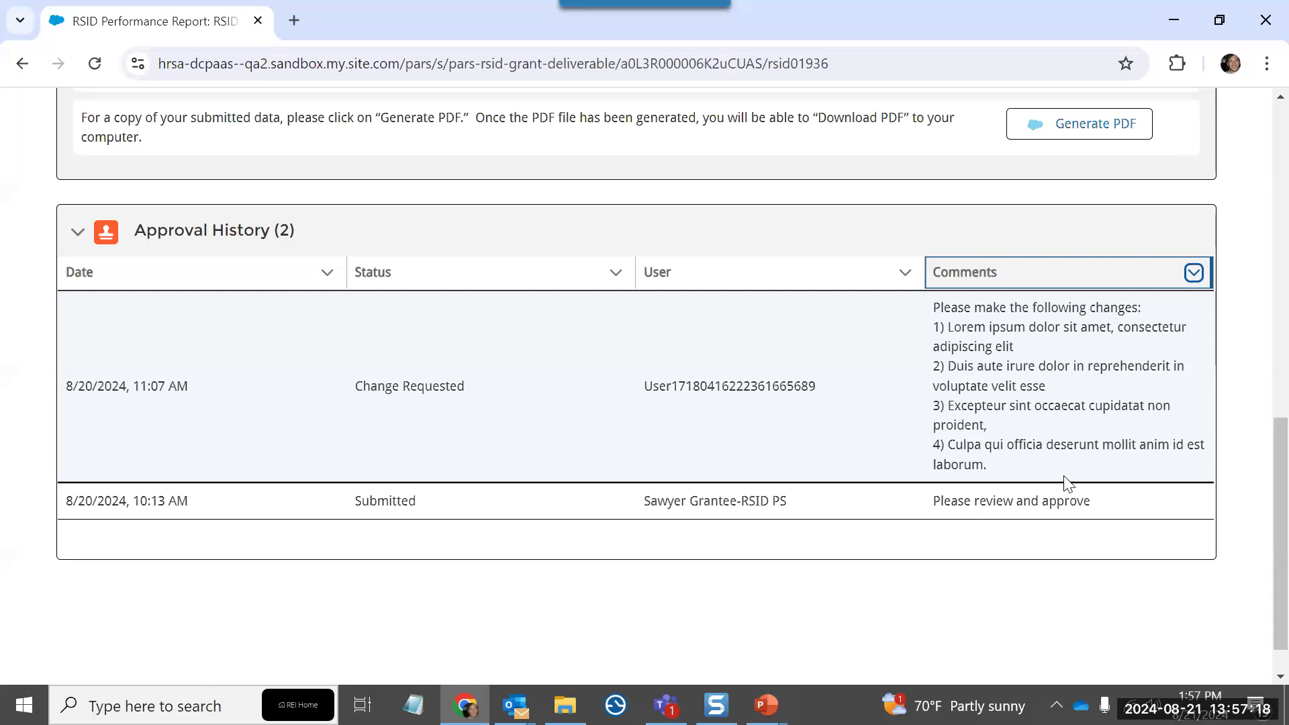
pyautogui.click(1078, 505)
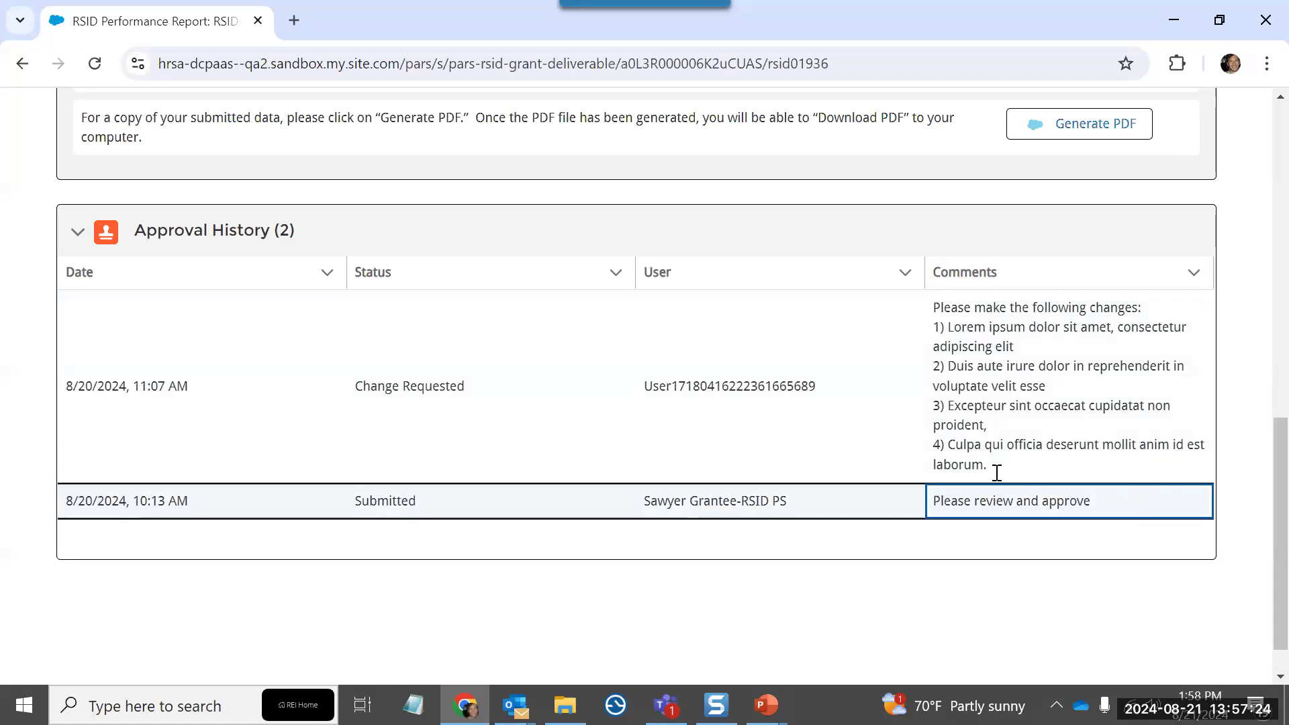
pyautogui.scroll(7, 992, 475)
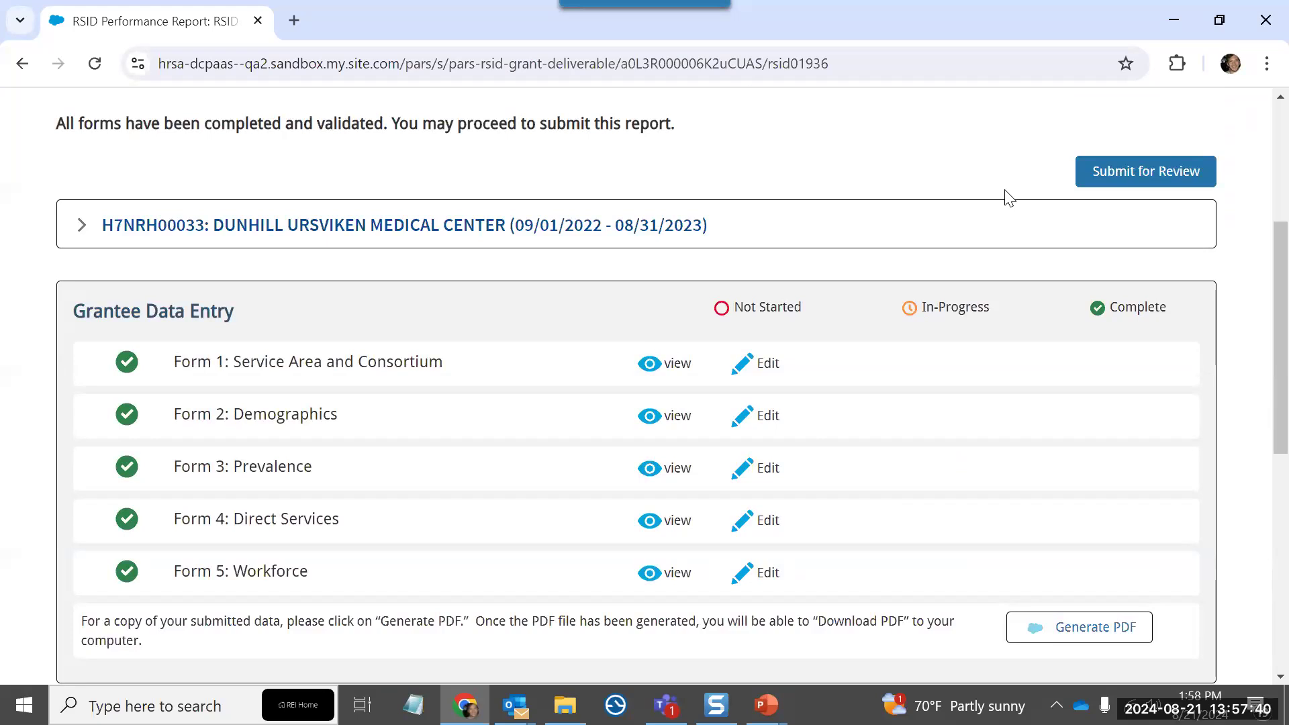
pyautogui.click(1081, 180)
pyautogui.click(609, 323)
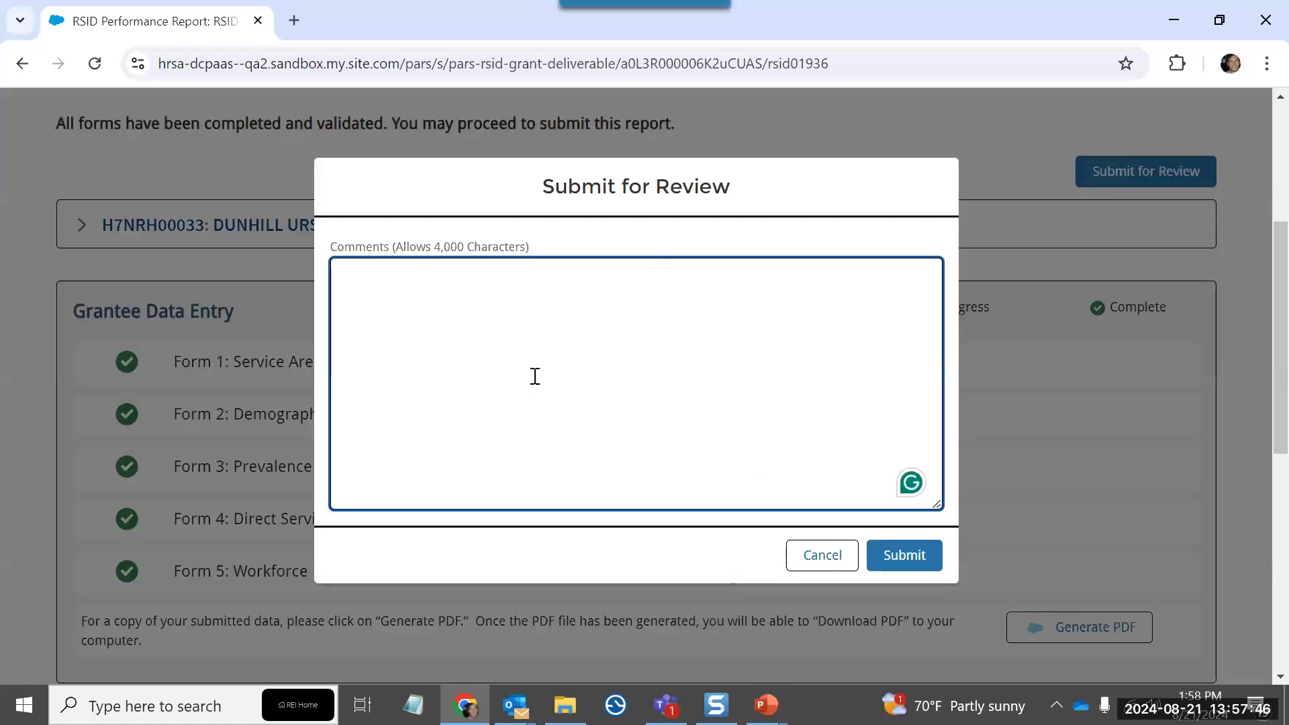
pyautogui.click(927, 559)
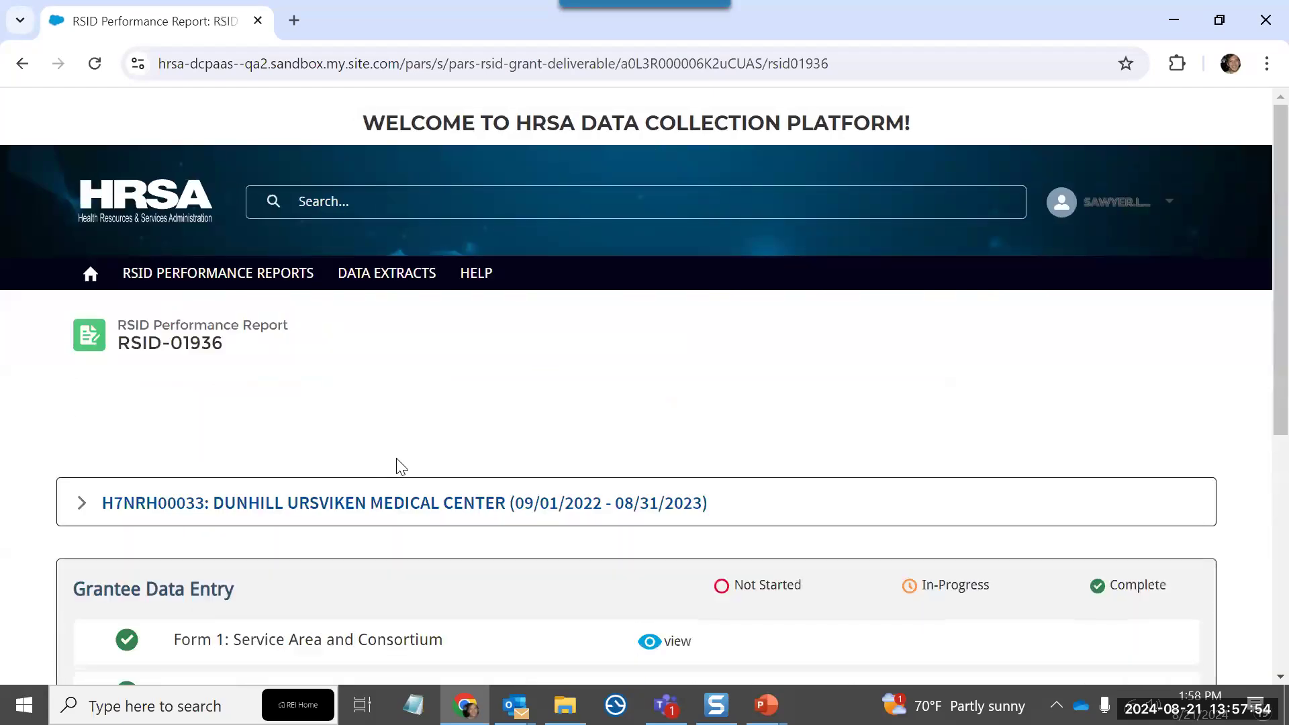
# - Return to the RSID performance reports list and check the status of the resubmitted FY 2022 Psychostimulant Support report
pyautogui.click(285, 276)
pyautogui.scroll(-2, 414, 372)
pyautogui.scroll(-1, 415, 373)
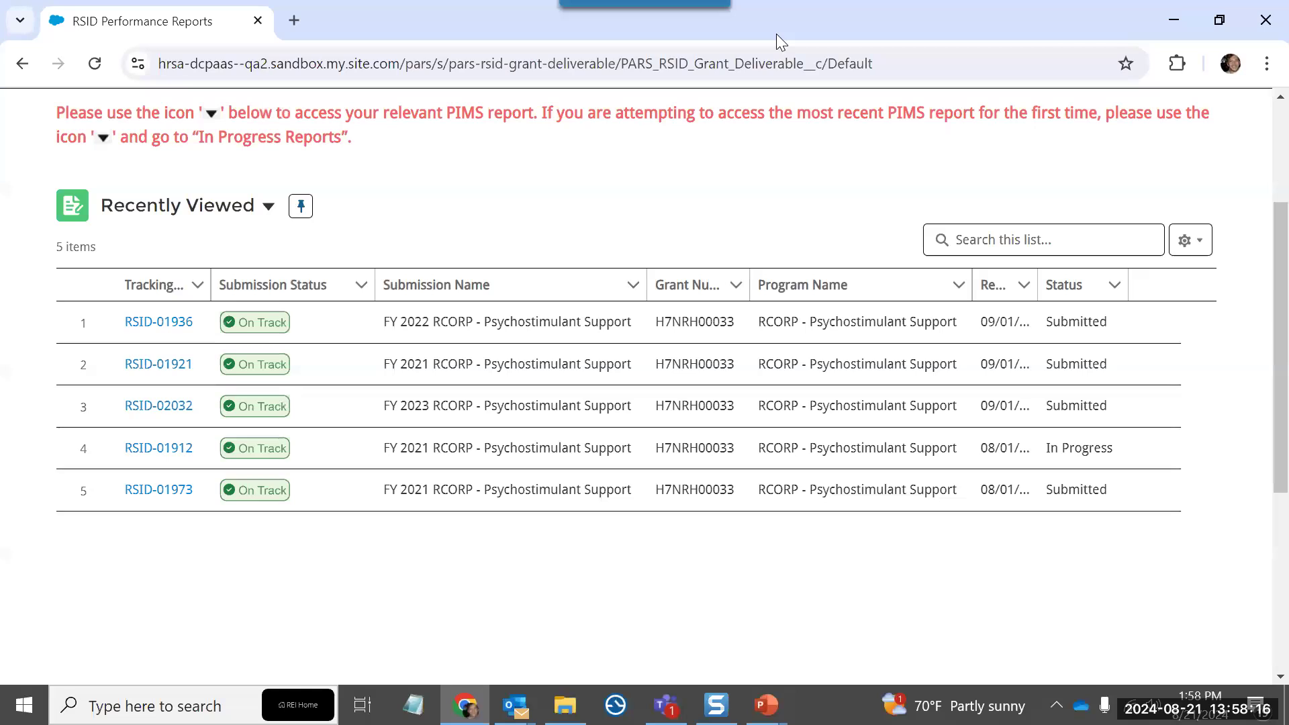
pyautogui.hotkey('alt', 'Tab')
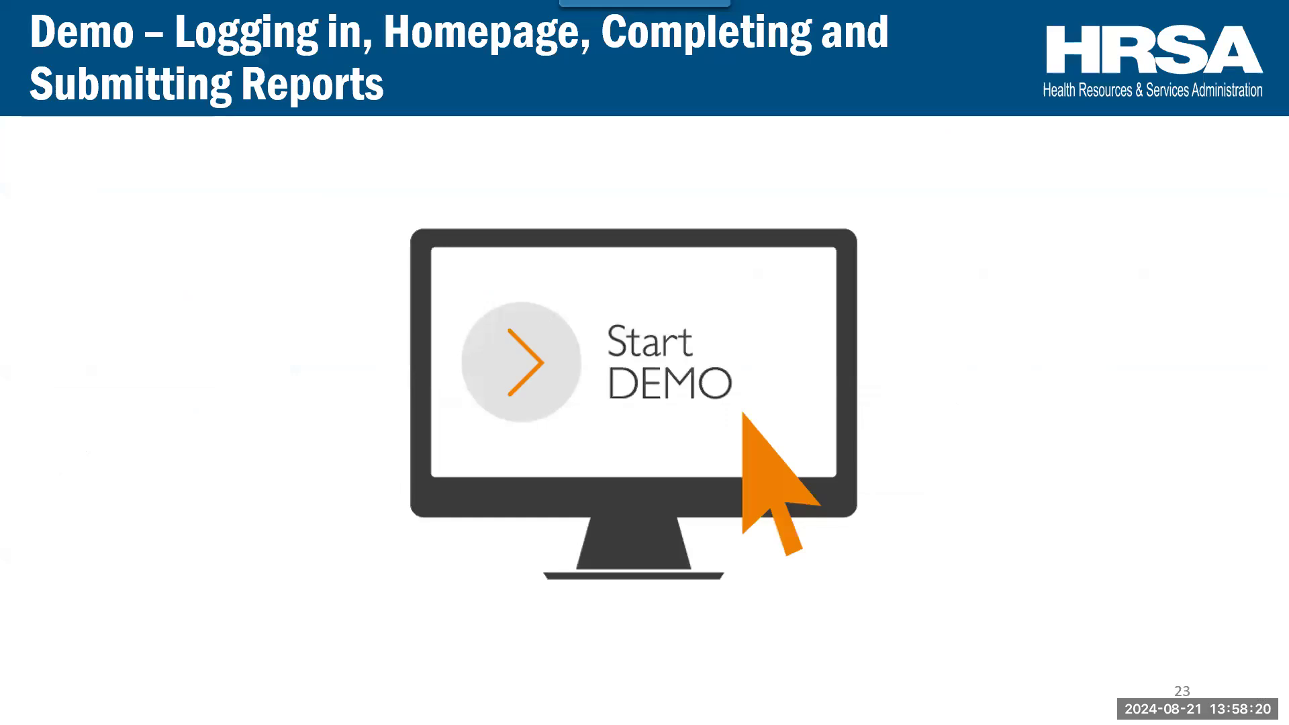
pyautogui.press('Right')
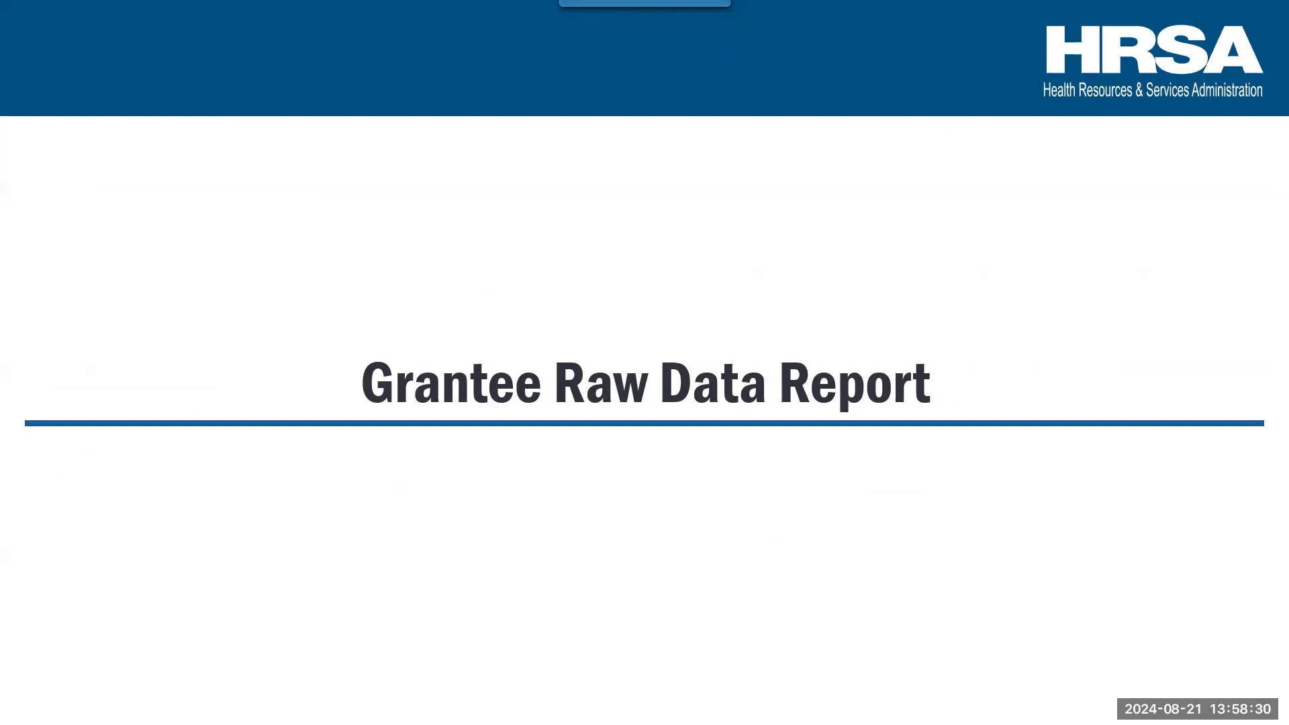
pyautogui.press('Right')
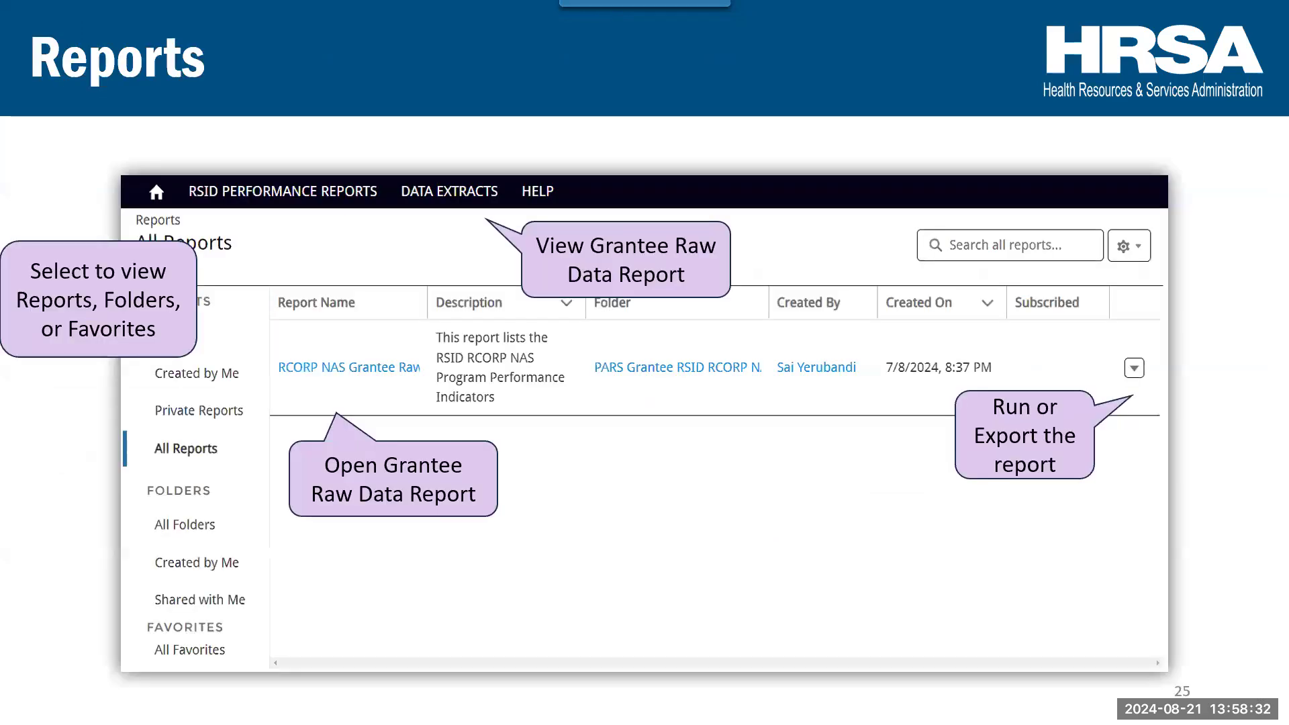